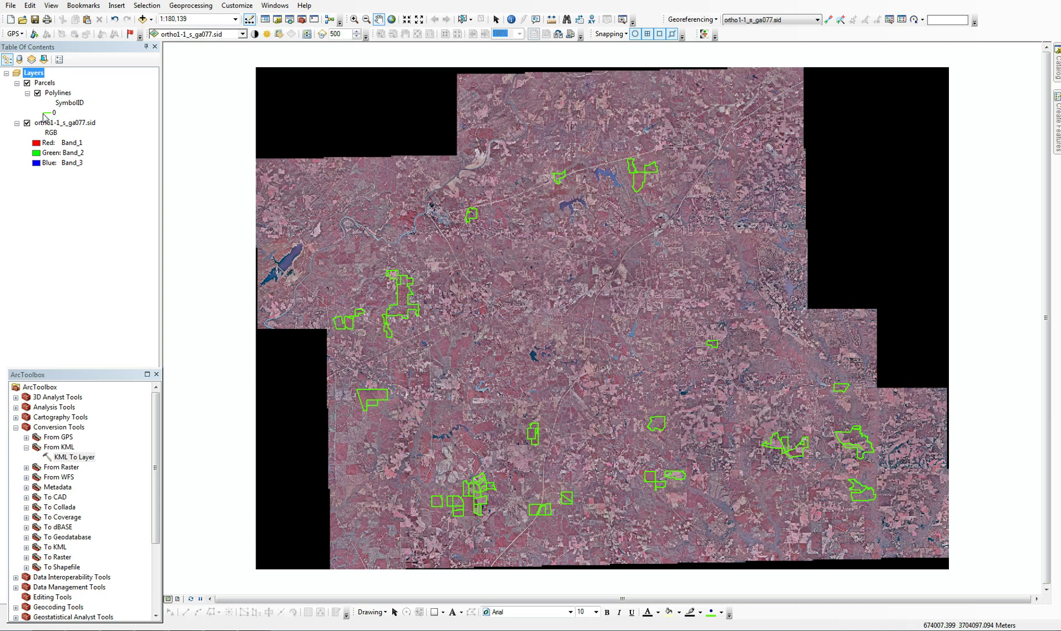
Select one small parcel, then hide the ortho1-1_s_ga077.sid aerial imagery layer
{"action": "left_click", "coordinate": [463, 20]}
{"action": "left_click", "coordinate": [472, 219]}
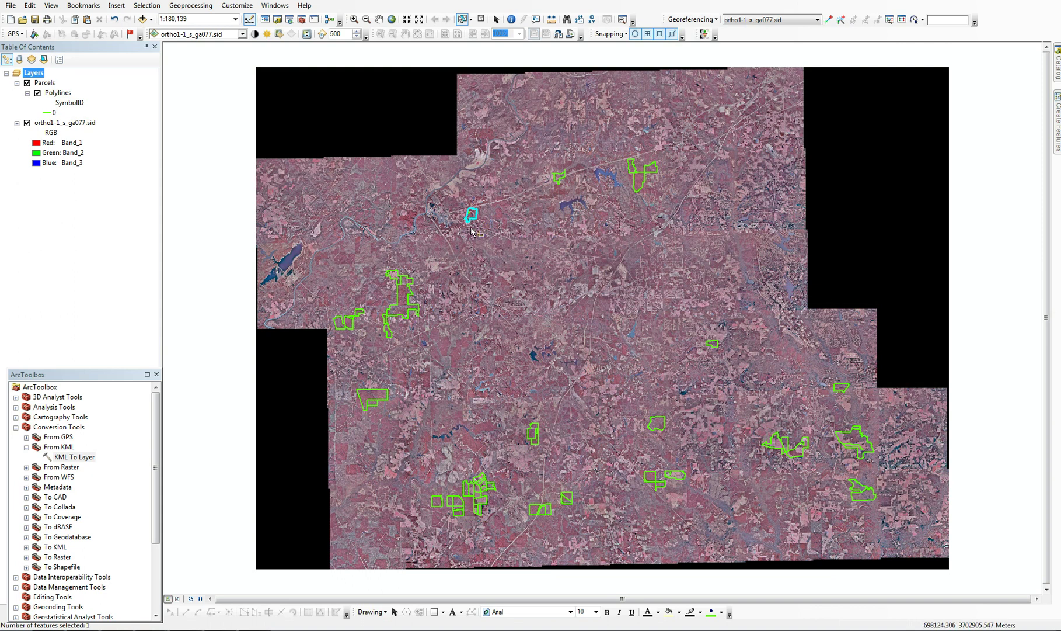
{"action": "left_click", "coordinate": [27, 122]}
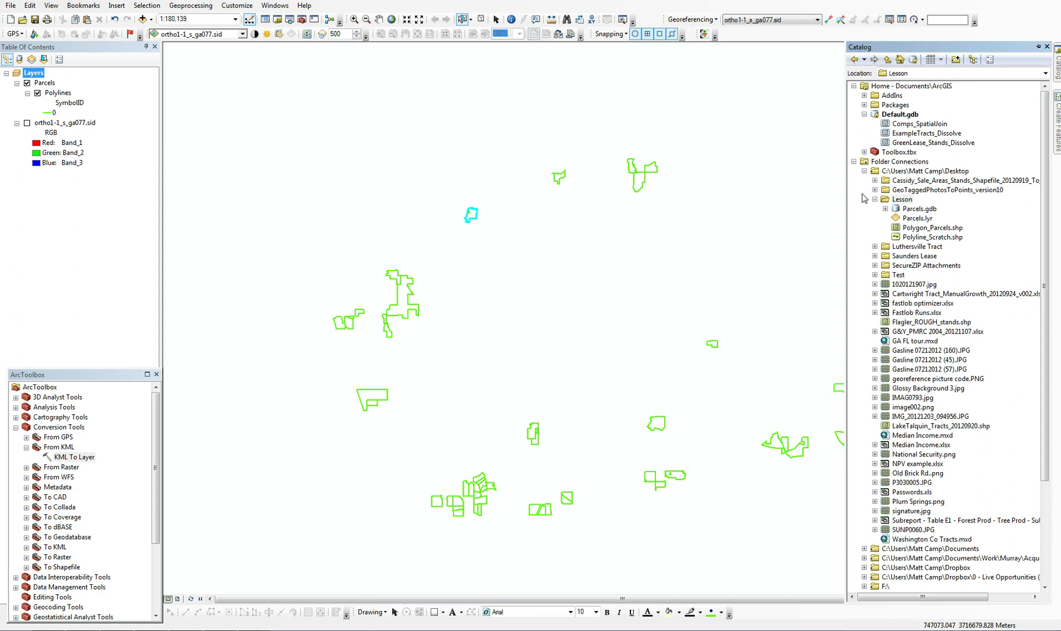
Add Polyline_Scratch.shp from the Lesson folder to the map, checking it against the Parcels layer
{"action": "left_click", "coordinate": [854, 87]}
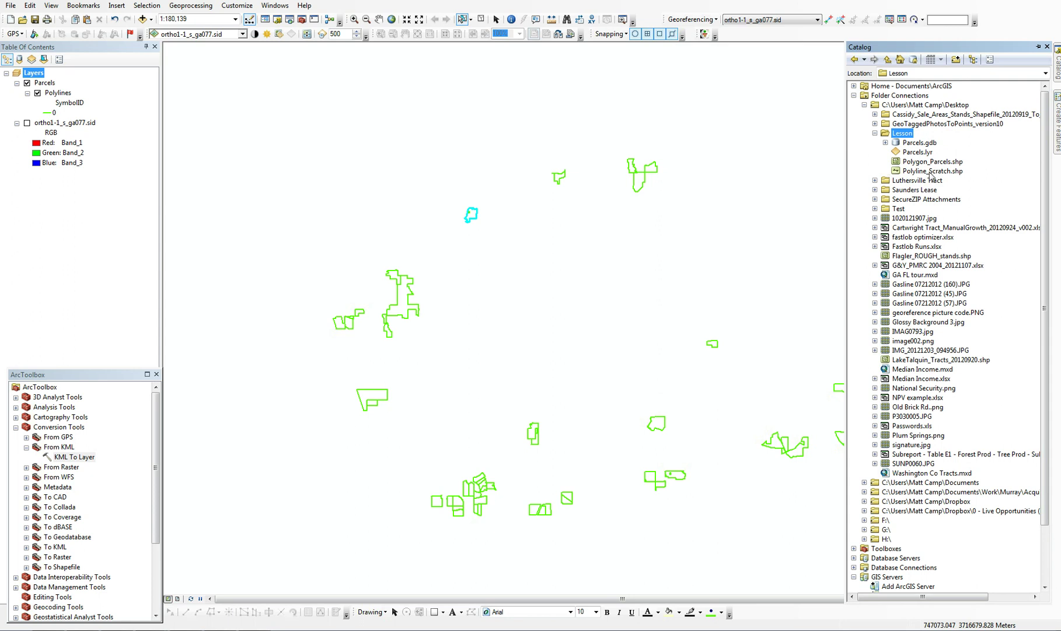
{"action": "left_click_drag", "start_coordinate": [920, 172], "coordinate": [44, 85]}
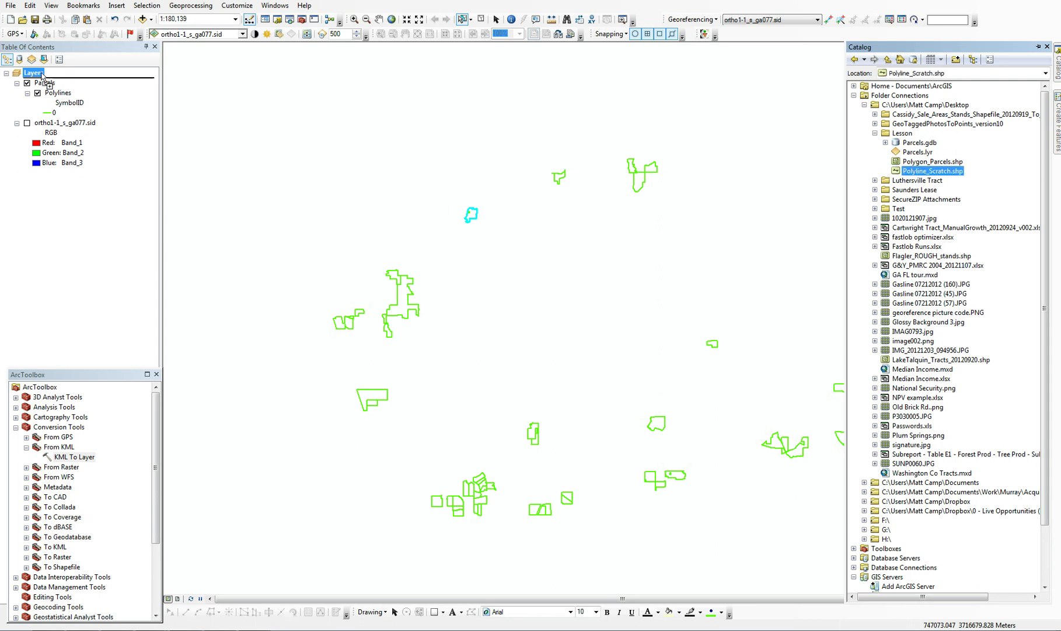
{"action": "left_click_drag", "start_coordinate": [43, 86], "coordinate": [41, 85]}
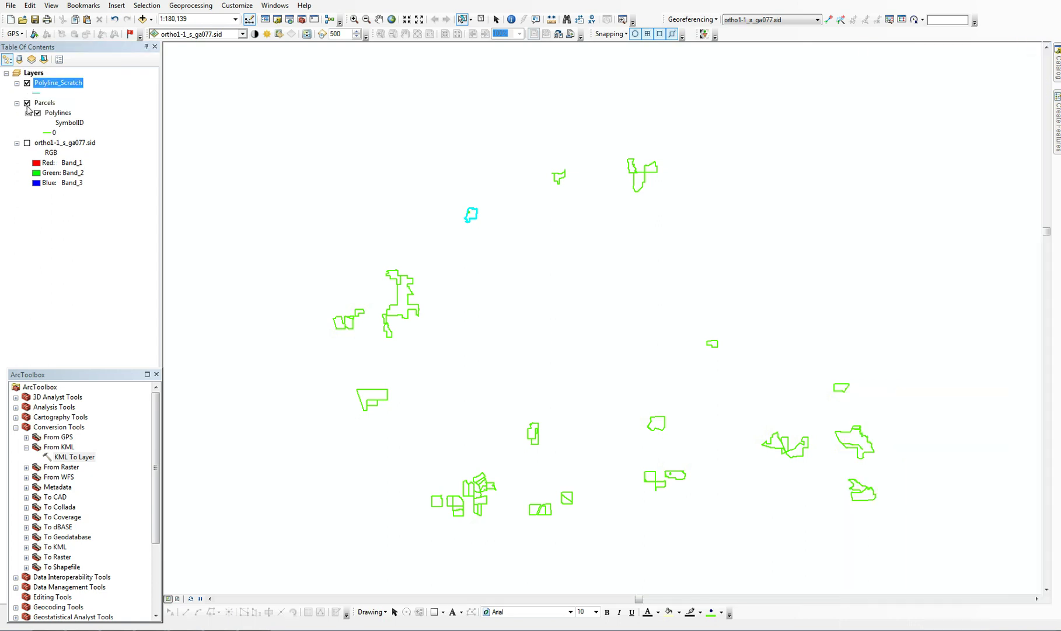
{"action": "left_click", "coordinate": [28, 103]}
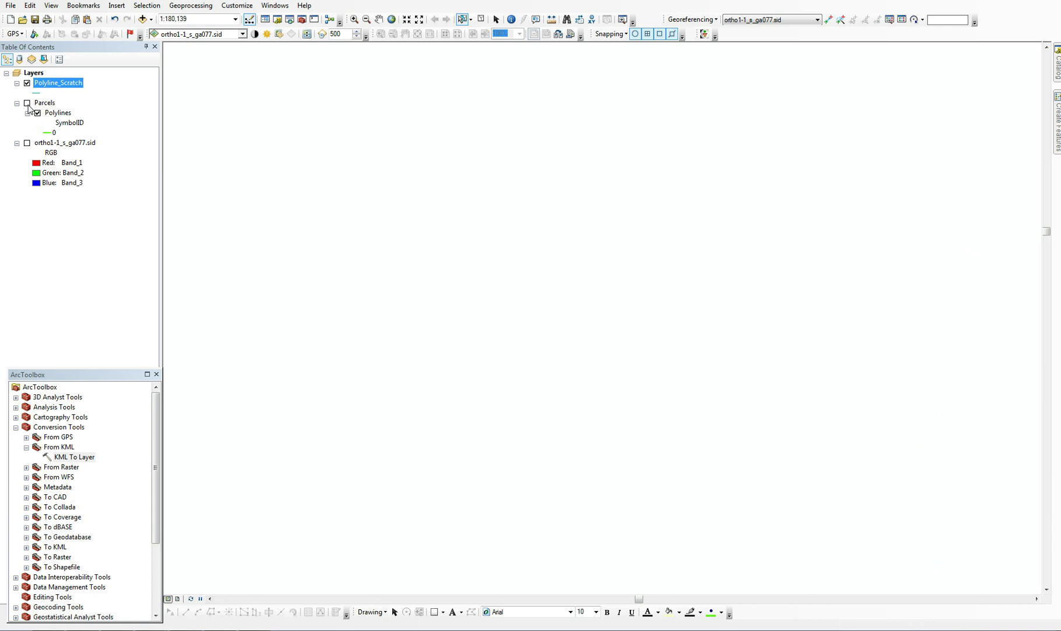
{"action": "left_click", "coordinate": [28, 103]}
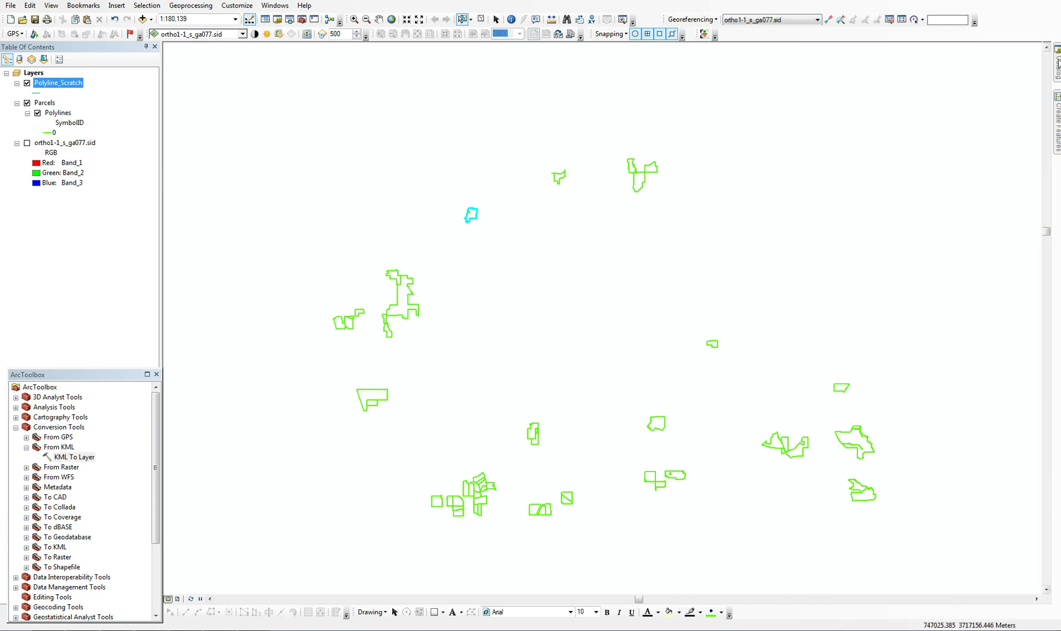
Add Polygon_Parcels.shp to the map and review its fill symbol without changing it
{"action": "mouse_move", "coordinate": [921, 162]}
{"action": "left_mouse_down"}
{"action": "mouse_move", "coordinate": [110, 121]}
{"action": "mouse_move", "coordinate": [36, 85]}
{"action": "left_mouse_up"}
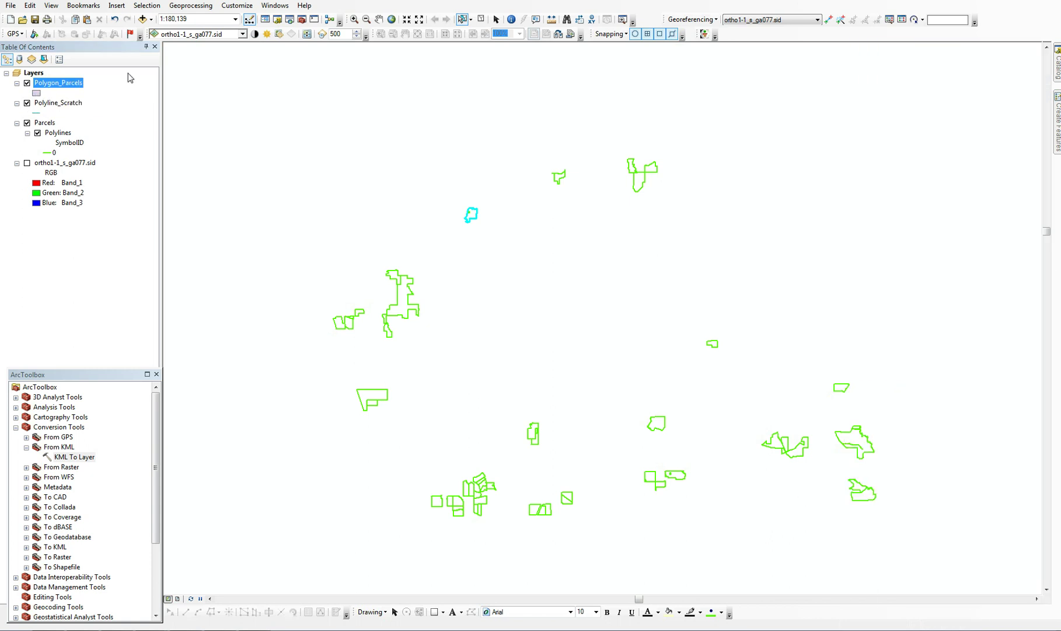
{"action": "left_click", "coordinate": [37, 93]}
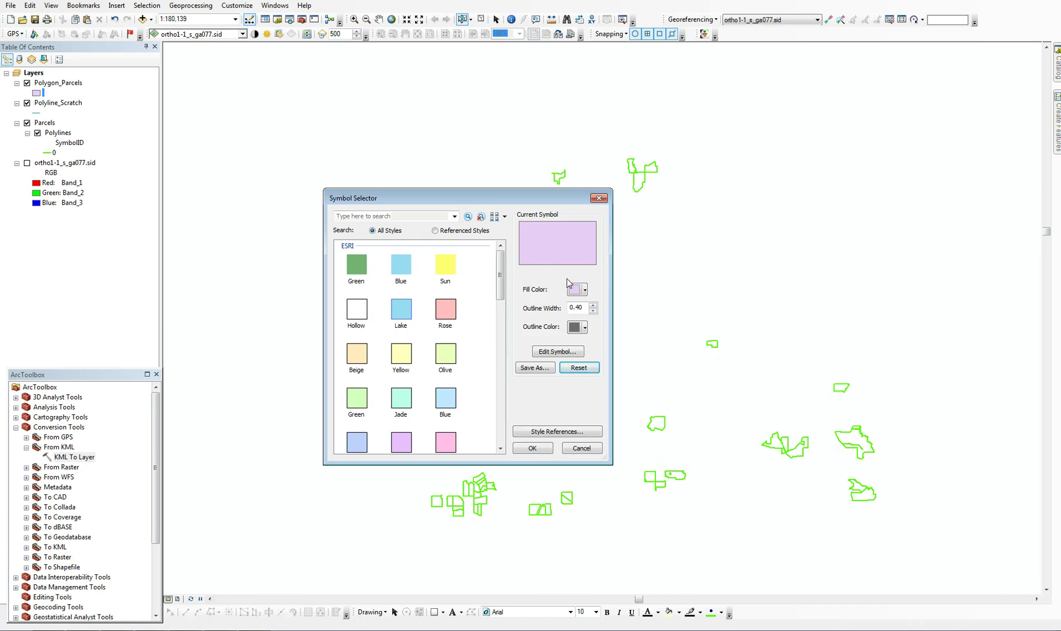
{"action": "left_click", "coordinate": [574, 290]}
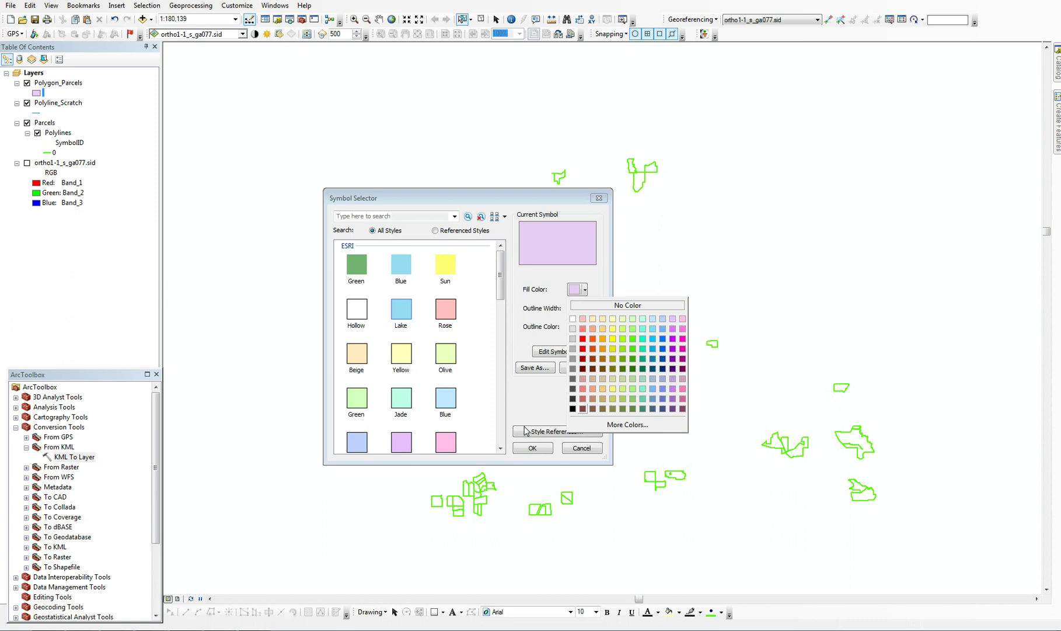
{"action": "left_click", "coordinate": [586, 454]}
{"action": "left_click", "coordinate": [576, 449]}
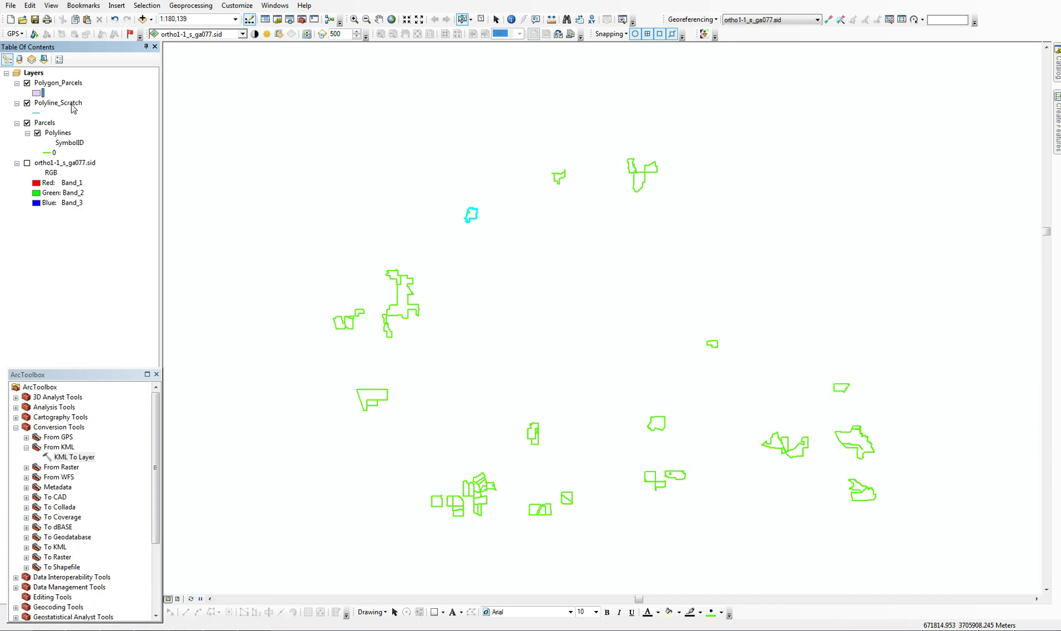
{"action": "left_click_drag", "start_coordinate": [72, 105], "coordinate": [407, 97]}
{"action": "left_click_drag", "start_coordinate": [407, 97], "coordinate": [71, 102]}
Start editing on Polygon_Parcels and box-select all the parcel outlines
{"action": "right_click", "coordinate": [70, 82]}
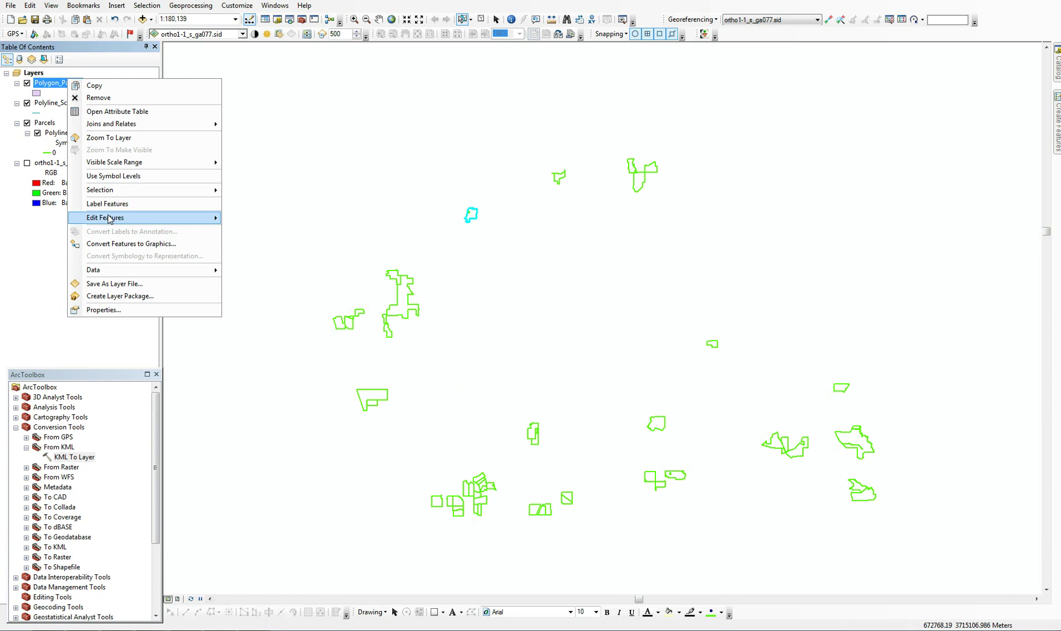
{"action": "mouse_move", "coordinate": [106, 217]}
{"action": "left_click", "coordinate": [292, 223]}
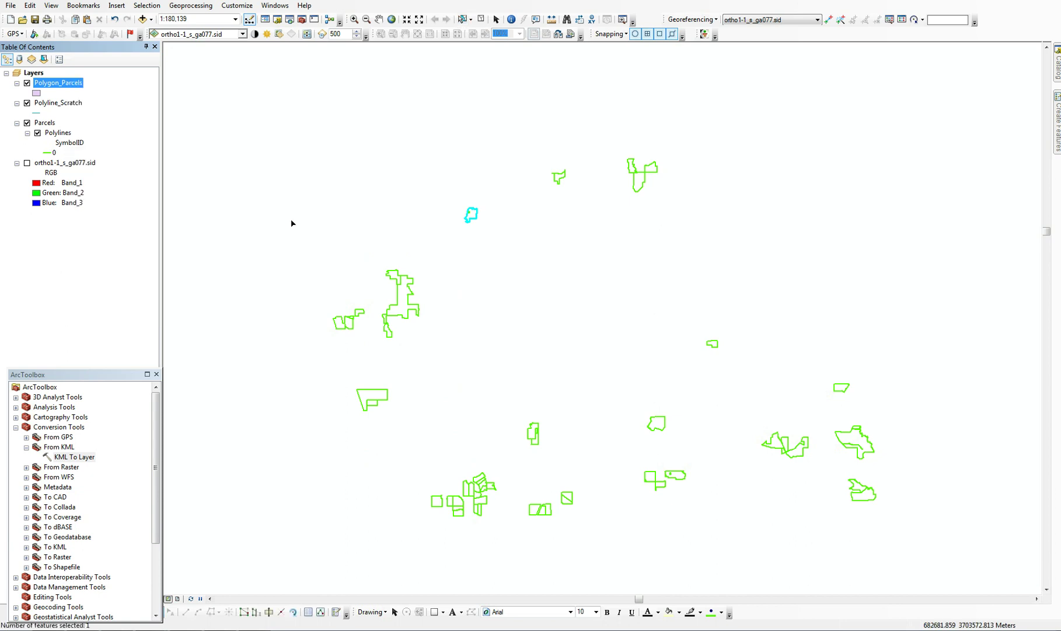
{"action": "left_click_drag", "start_coordinate": [296, 100], "coordinate": [926, 558]}
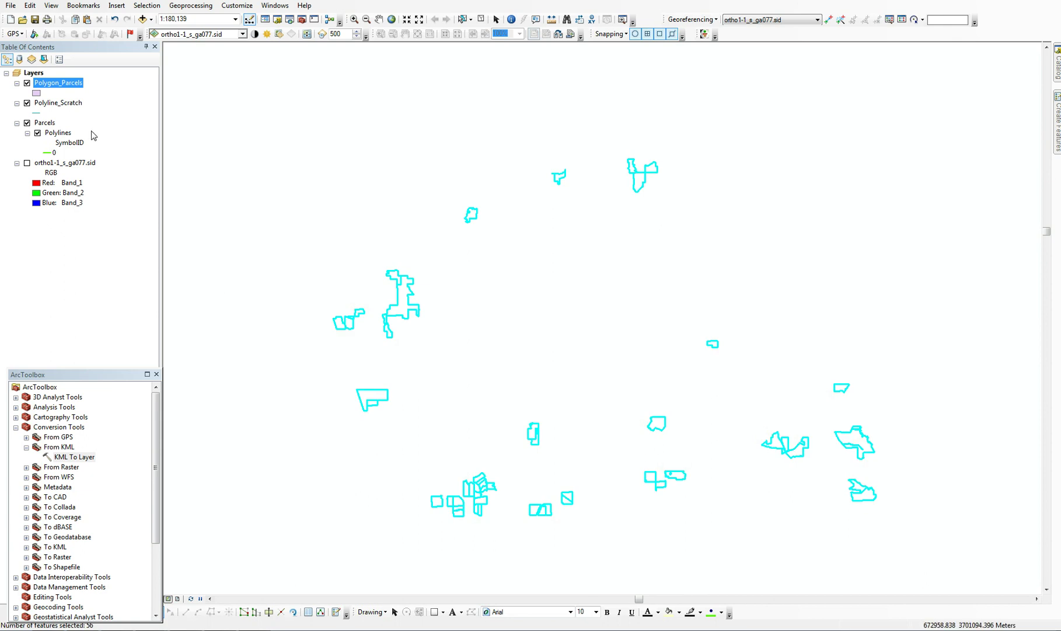
Copy the selected parcels and paste them into the Polyline_Scratch layer
{"action": "right_click", "coordinate": [408, 299]}
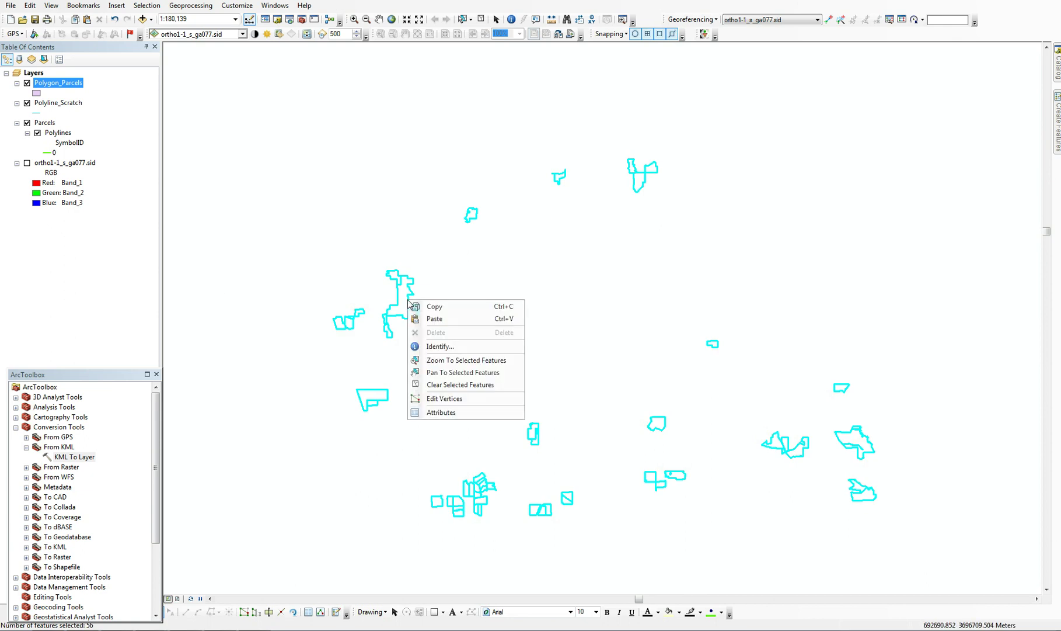
{"action": "left_click", "coordinate": [410, 306]}
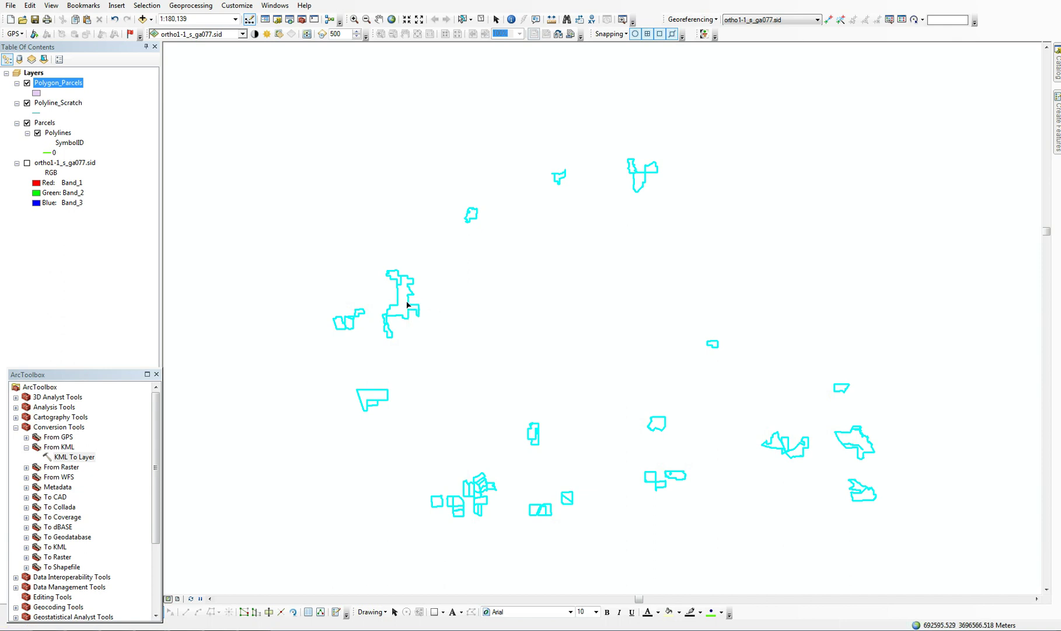
{"action": "right_click", "coordinate": [407, 305]}
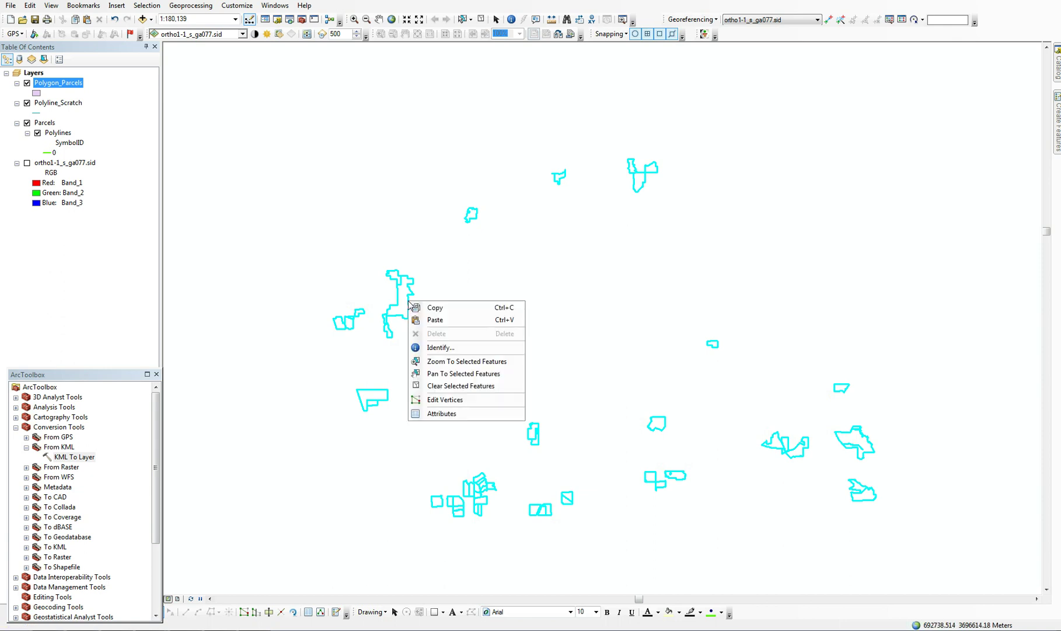
{"action": "left_click", "coordinate": [431, 323]}
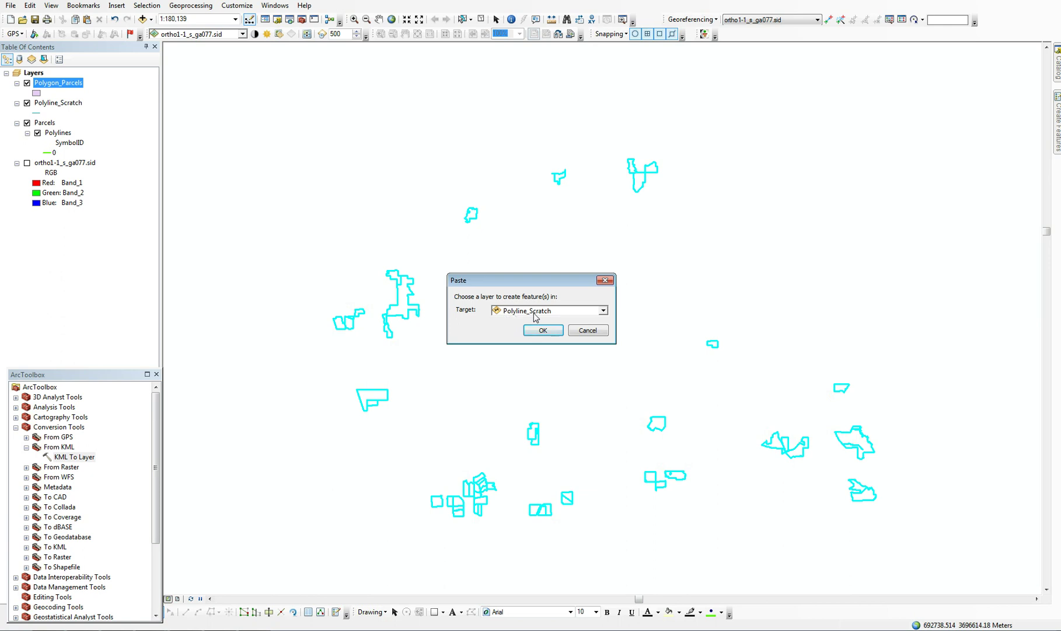
{"action": "left_click", "coordinate": [535, 333]}
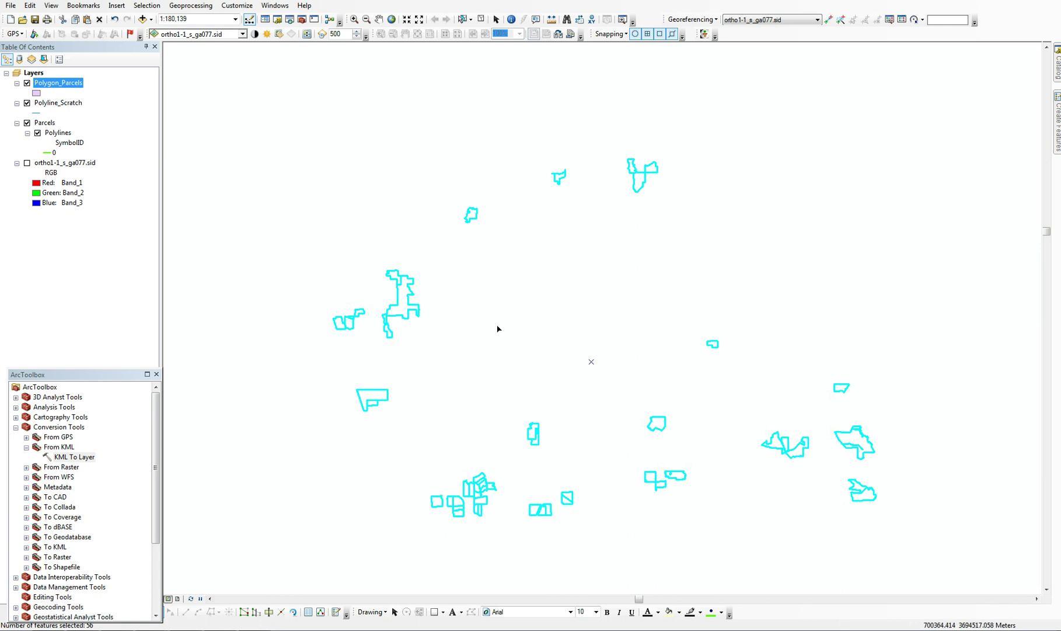
Toggle the Polyline_Scratch and Parcels layers off and on to check the pasted lines
{"action": "left_click", "coordinate": [26, 104]}
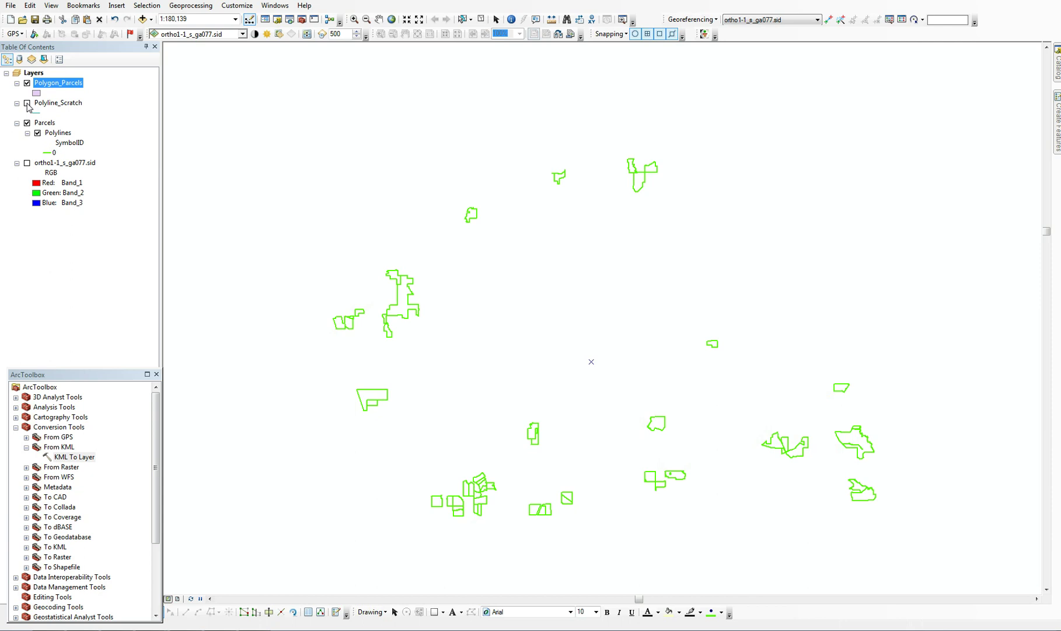
{"action": "left_click", "coordinate": [26, 104]}
{"action": "left_click", "coordinate": [28, 123]}
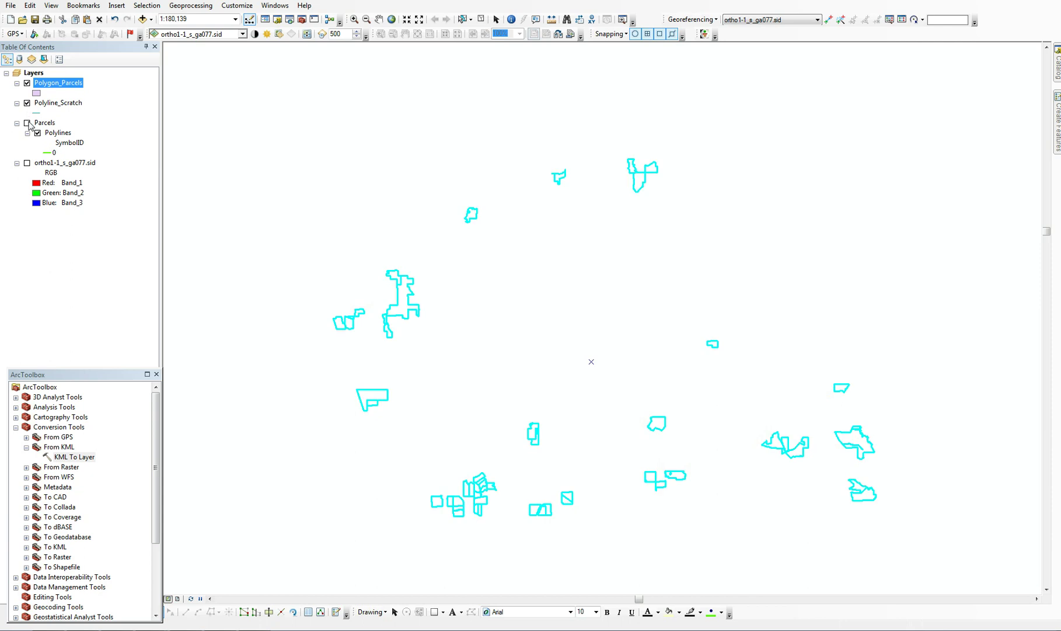
{"action": "left_click", "coordinate": [28, 124]}
Dock ArcToolbox above the layer list and merge the pasted lines into the first Polyline_Scratch feature
{"action": "mouse_move", "coordinate": [91, 375]}
{"action": "left_mouse_down"}
{"action": "mouse_move", "coordinate": [60, 315]}
{"action": "mouse_move", "coordinate": [79, 306]}
{"action": "left_mouse_up"}
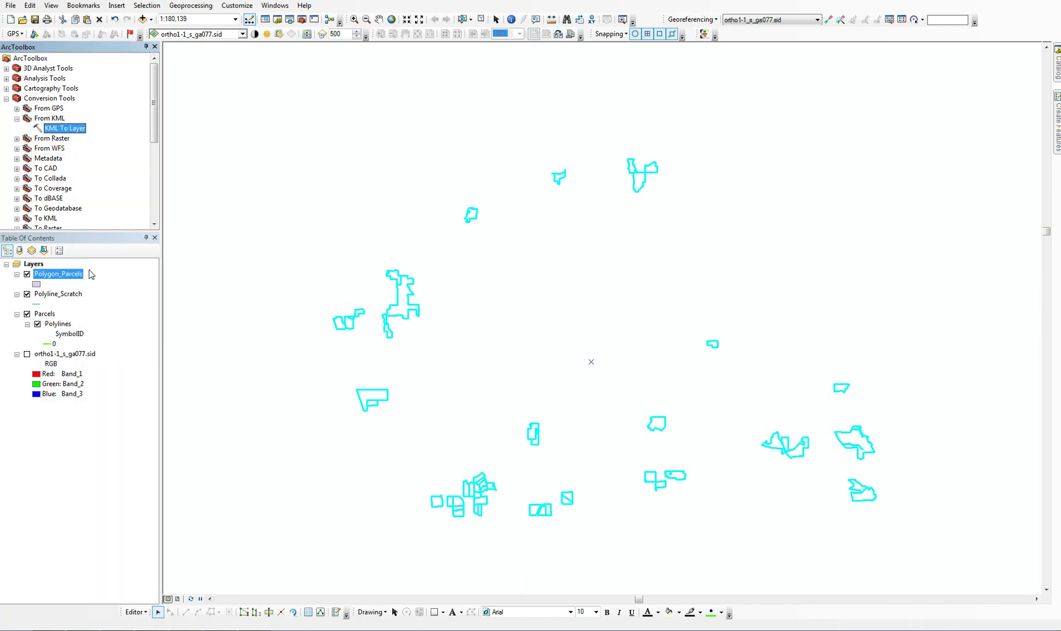
{"action": "left_click", "coordinate": [135, 611]}
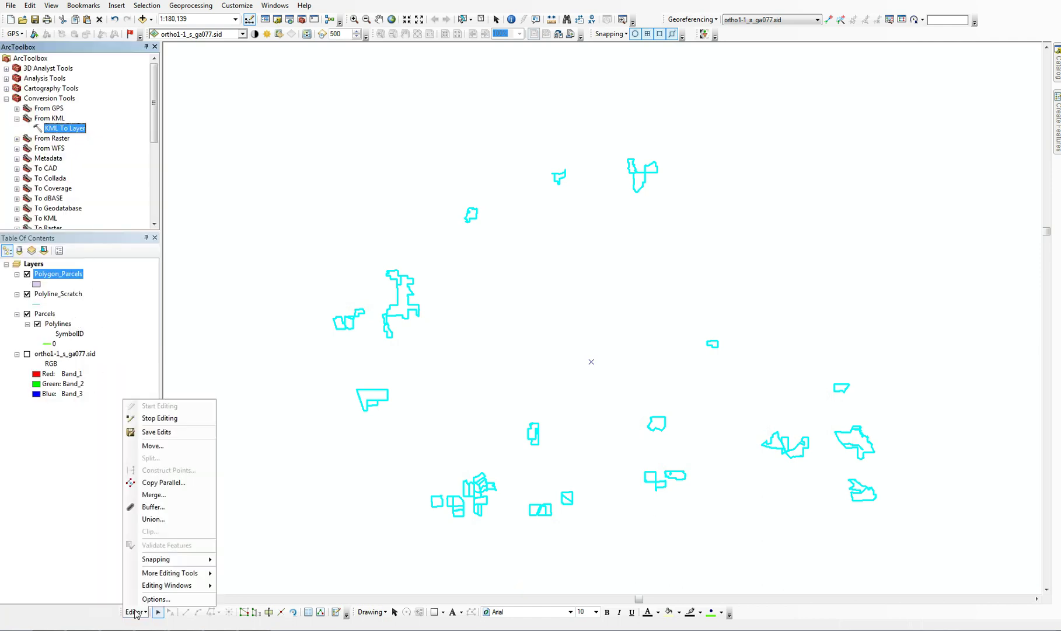
{"action": "left_click", "coordinate": [154, 494]}
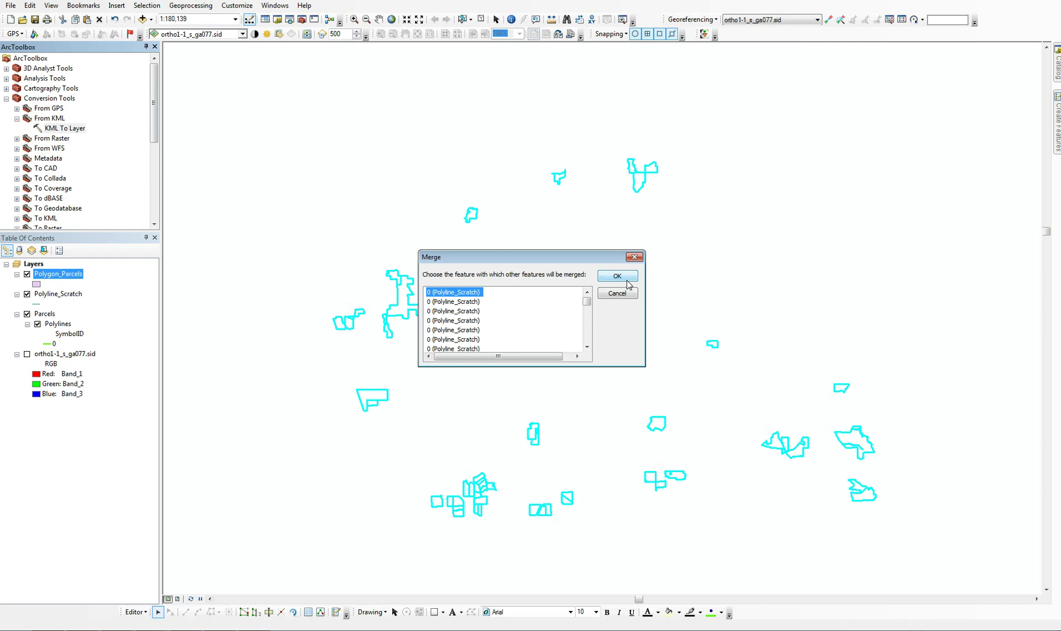
{"action": "left_click", "coordinate": [627, 282]}
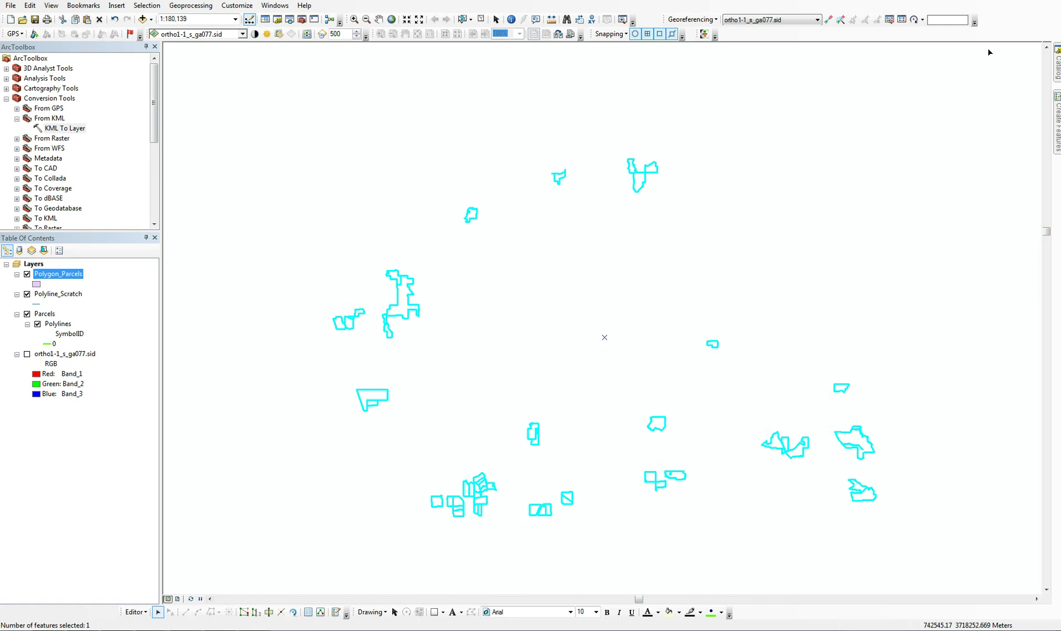
Choose the Polygon_Parcels template with the Auto-Complete Polygon construction tool
{"action": "left_click", "coordinate": [1058, 104]}
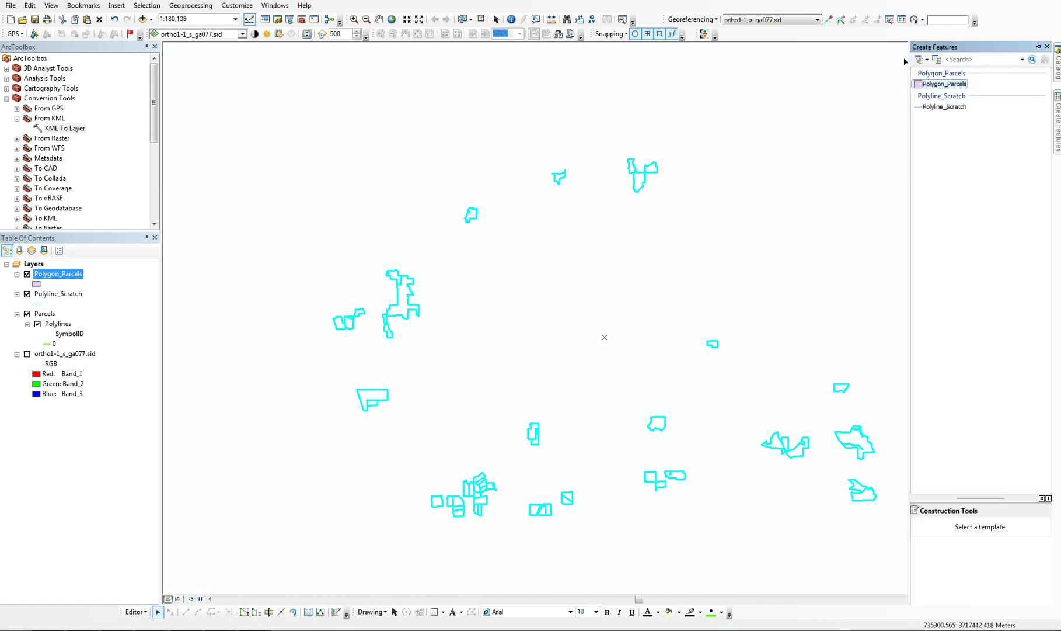
{"action": "left_click", "coordinate": [954, 85]}
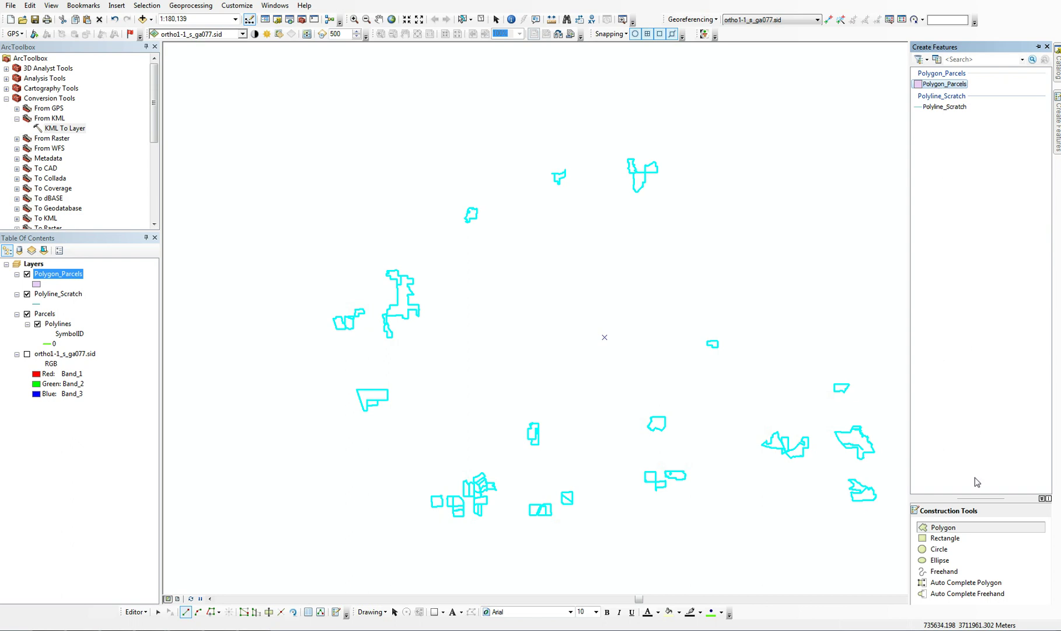
{"action": "left_click", "coordinate": [950, 584]}
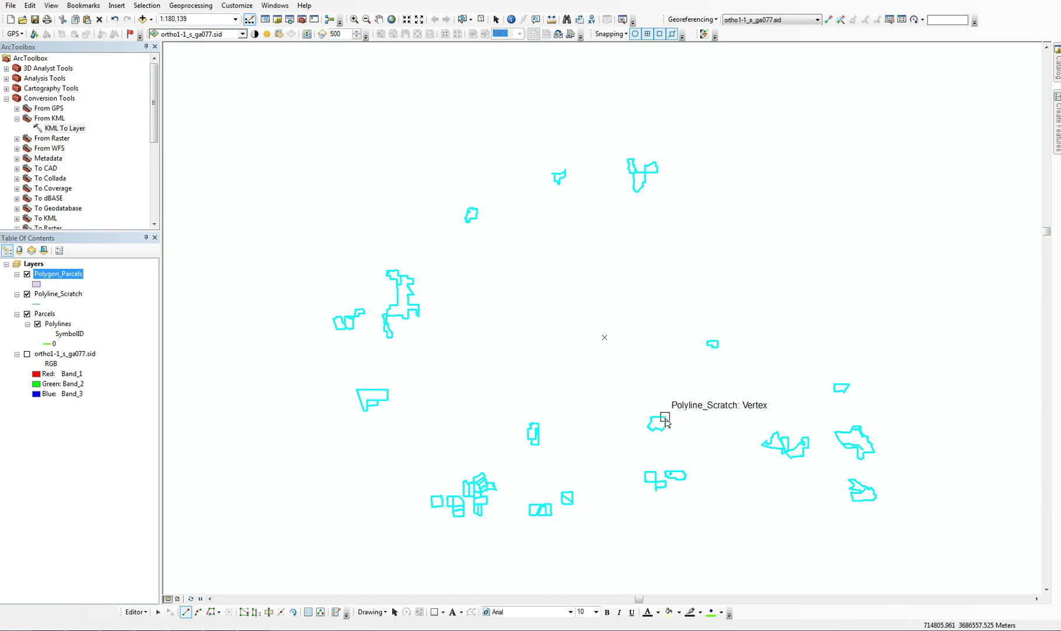
Replace the sketch with the scratch polyline shape and finish it as parcel polygons
{"action": "right_click", "coordinate": [665, 421]}
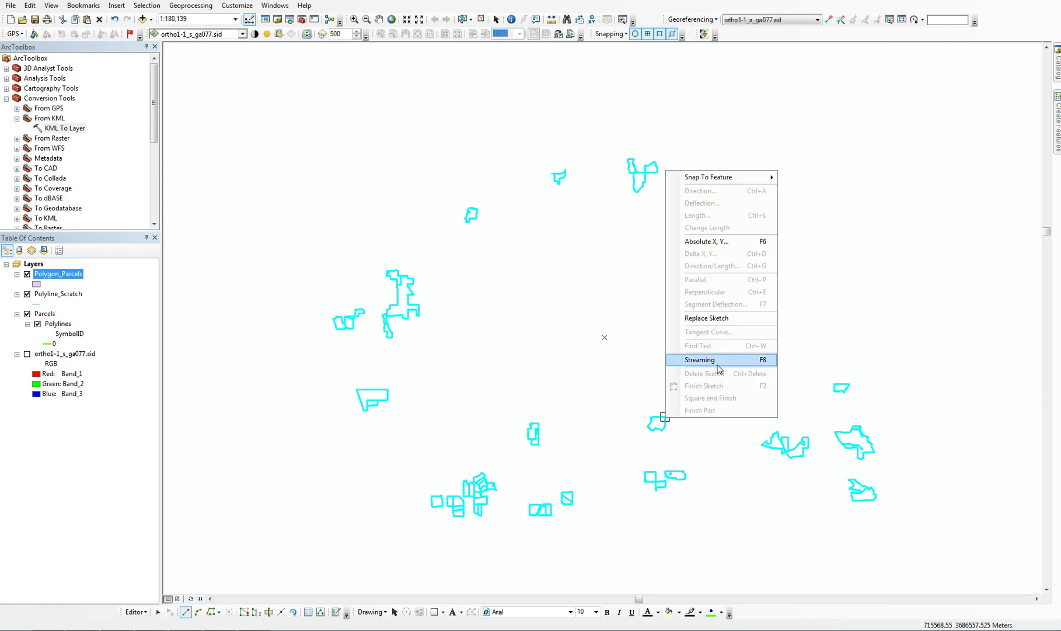
{"action": "left_click", "coordinate": [713, 319]}
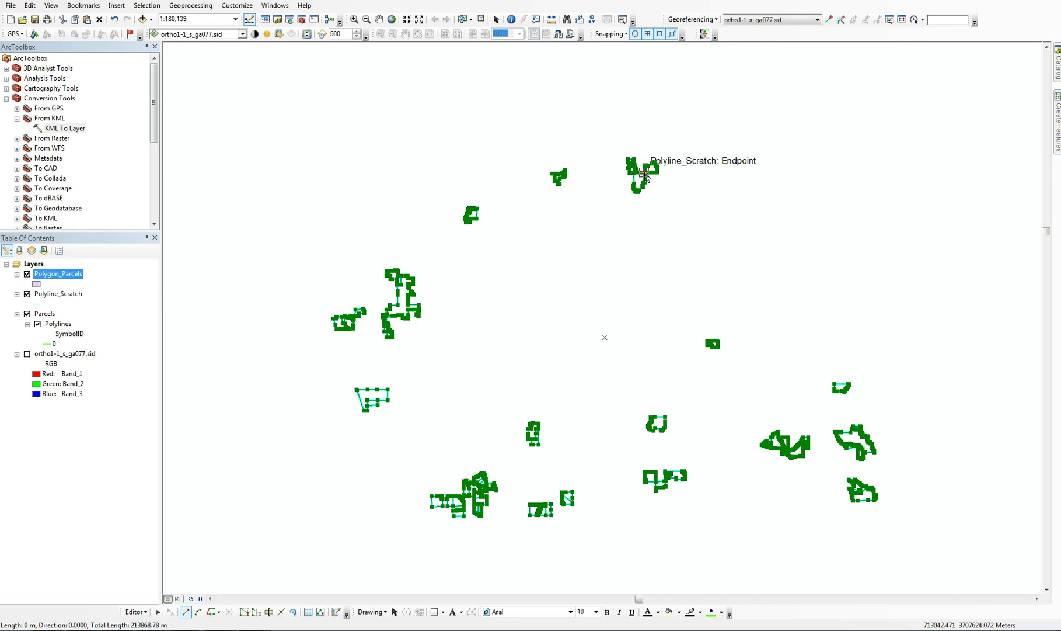
{"action": "right_click", "coordinate": [644, 173]}
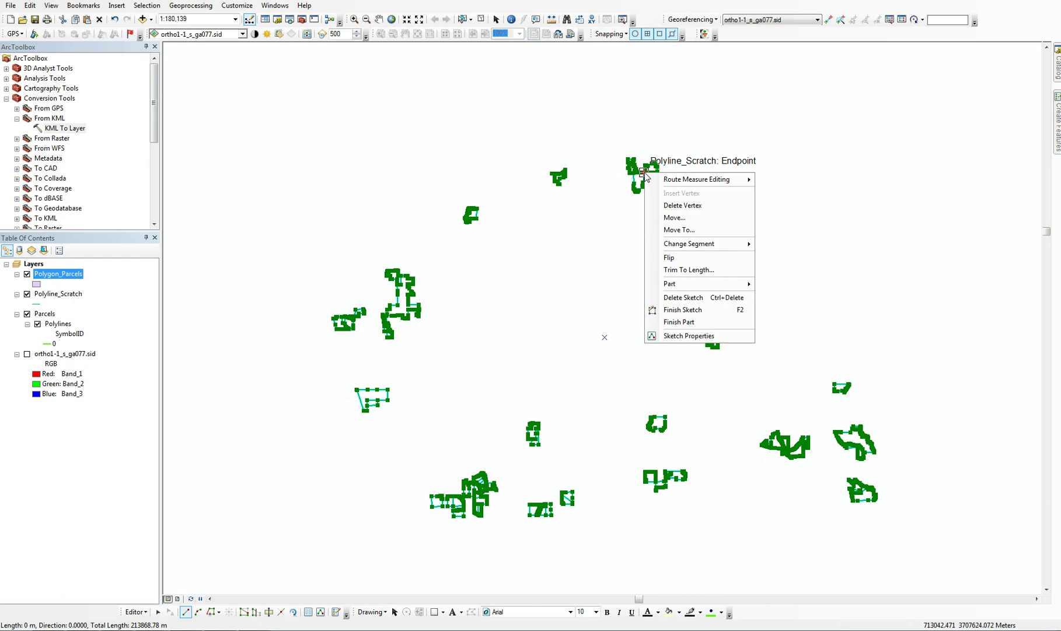
{"action": "left_click", "coordinate": [686, 310]}
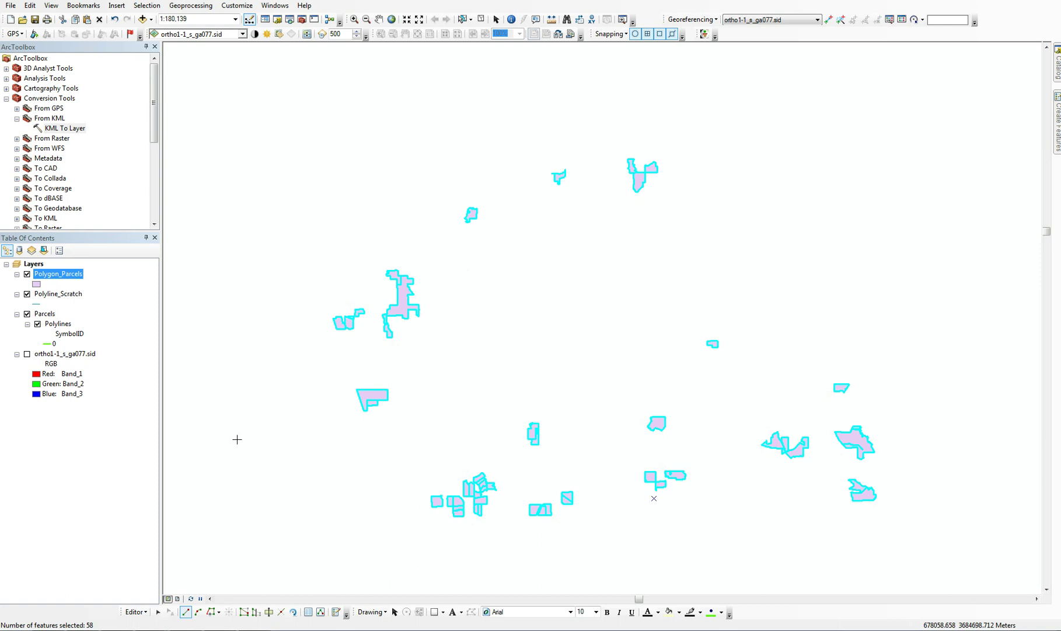
Clear the selected polygons, then use Editor's Save Edits and Stop Editing
{"action": "left_click", "coordinate": [483, 19]}
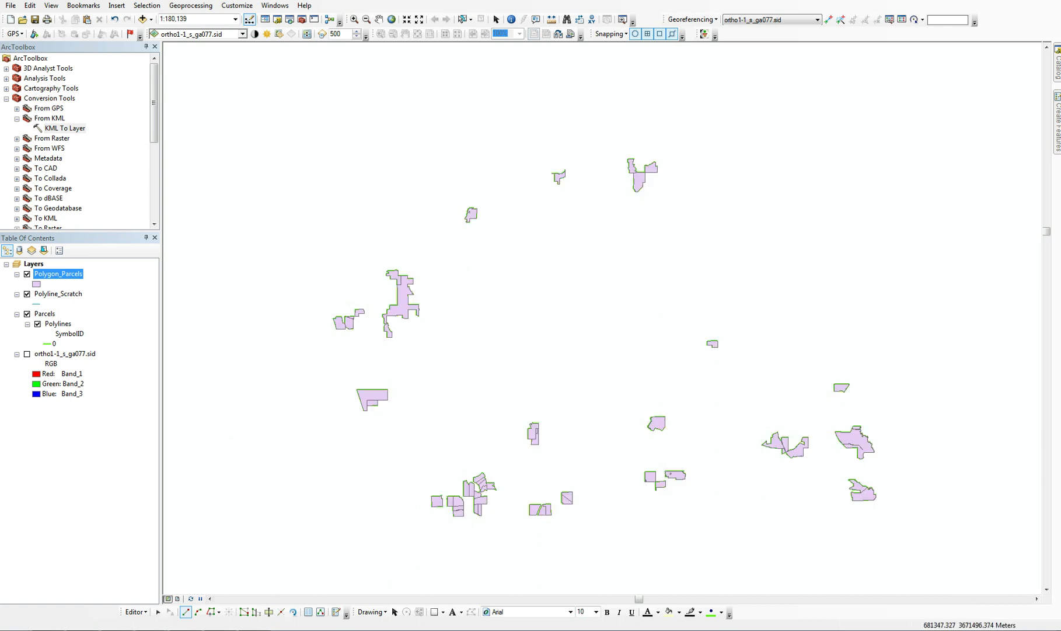
{"action": "left_click", "coordinate": [136, 611]}
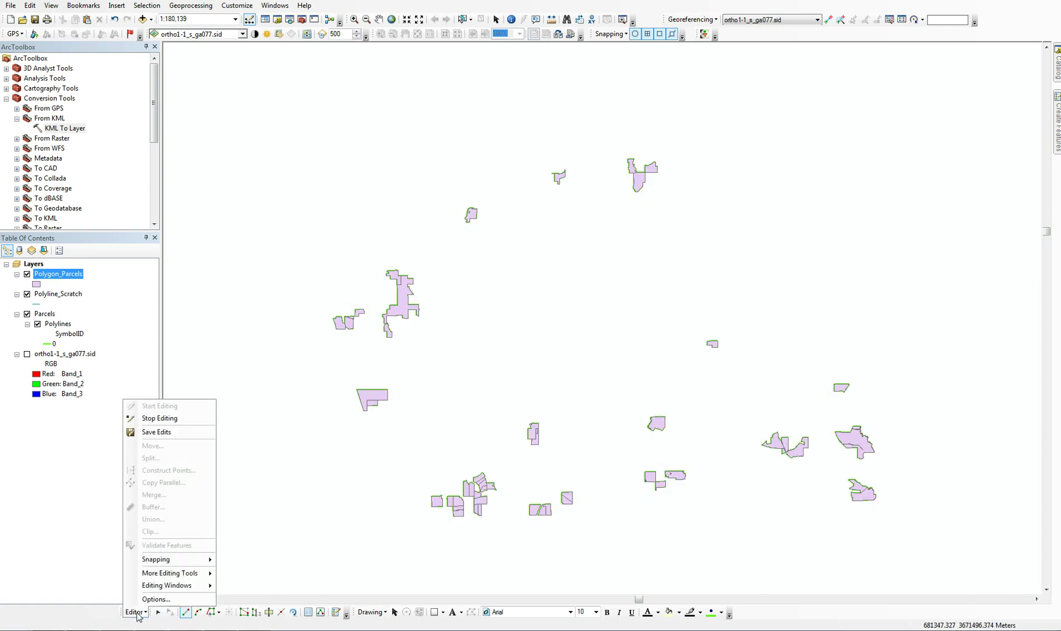
{"action": "left_click", "coordinate": [167, 432]}
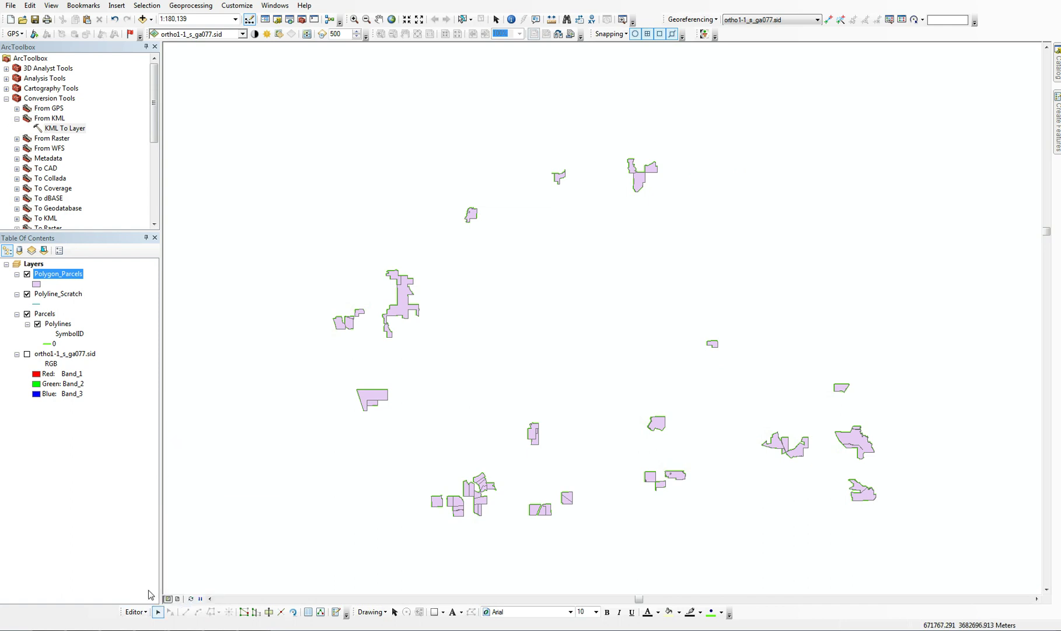
{"action": "left_click", "coordinate": [141, 612]}
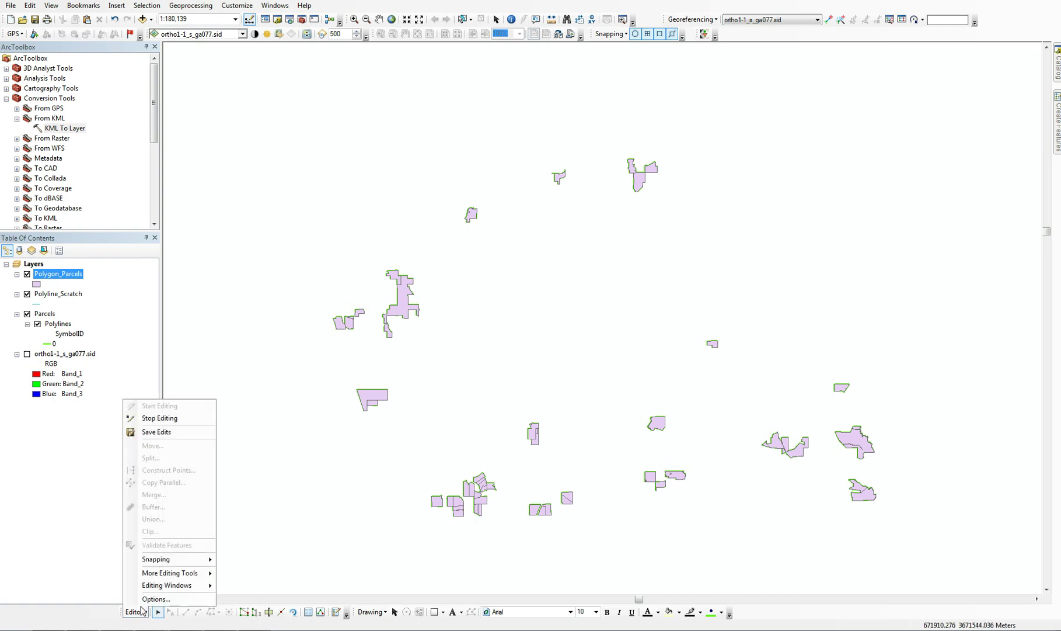
{"action": "left_click", "coordinate": [182, 418]}
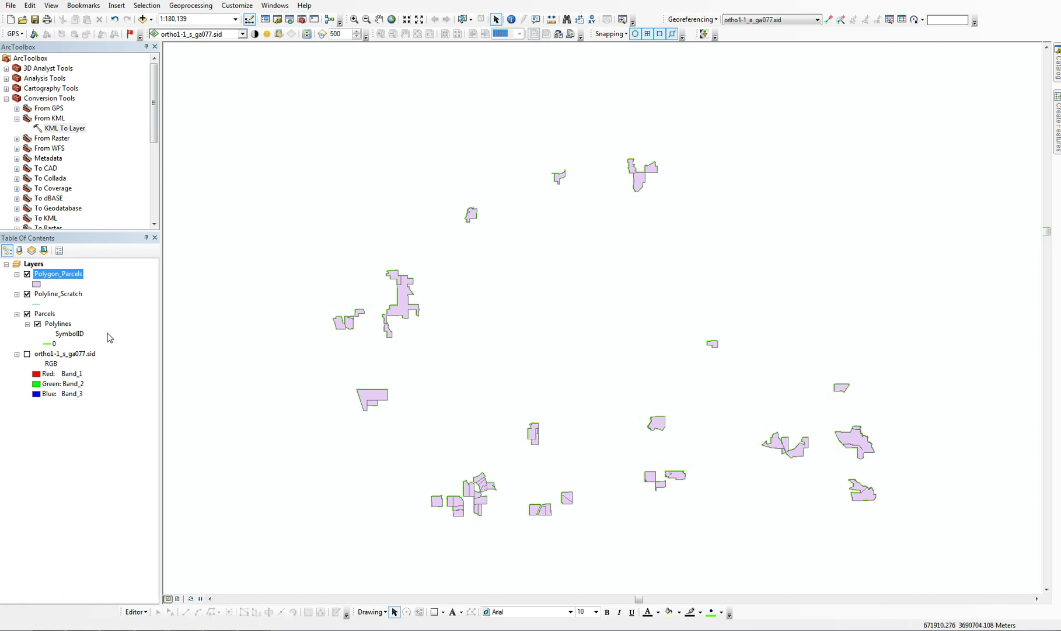
Open the Polygon_Parcels attribute table and select parcel records, including 11 and 13
{"action": "right_click", "coordinate": [55, 275]}
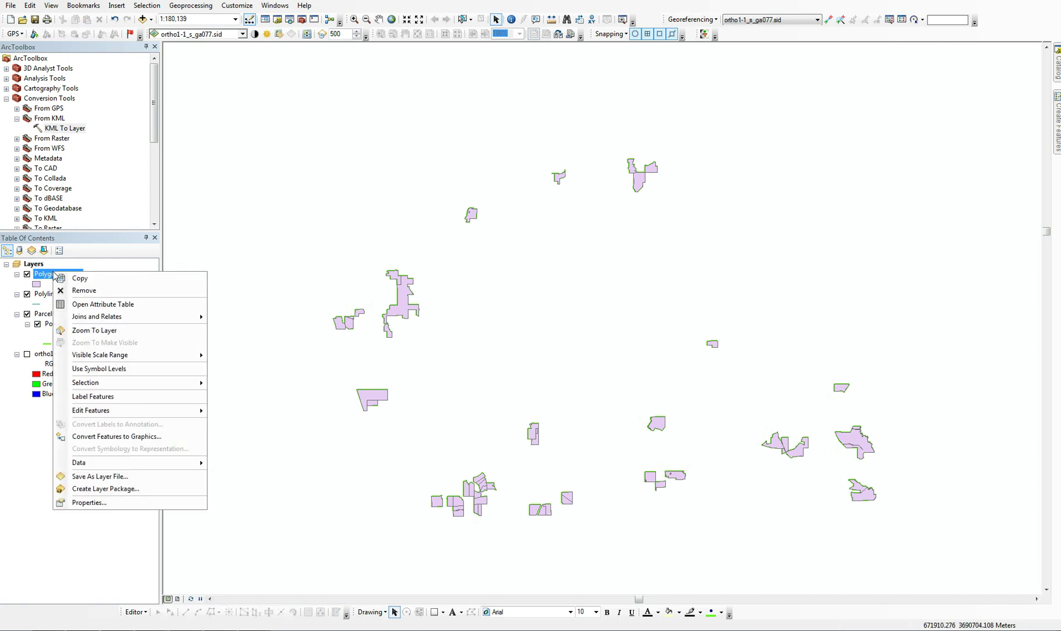
{"action": "left_click", "coordinate": [73, 305]}
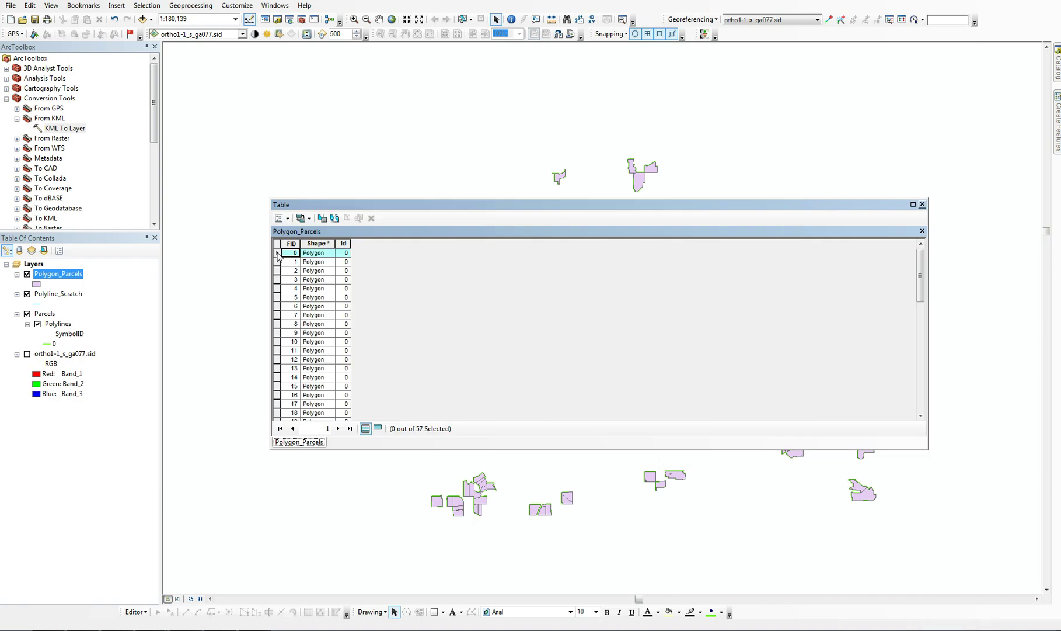
{"action": "left_click_drag", "start_coordinate": [276, 253], "coordinate": [276, 395]}
{"action": "mouse_move", "coordinate": [452, 209]}
{"action": "left_mouse_down"}
{"action": "mouse_move", "coordinate": [609, 521]}
{"action": "mouse_move", "coordinate": [758, 133]}
{"action": "left_mouse_up"}
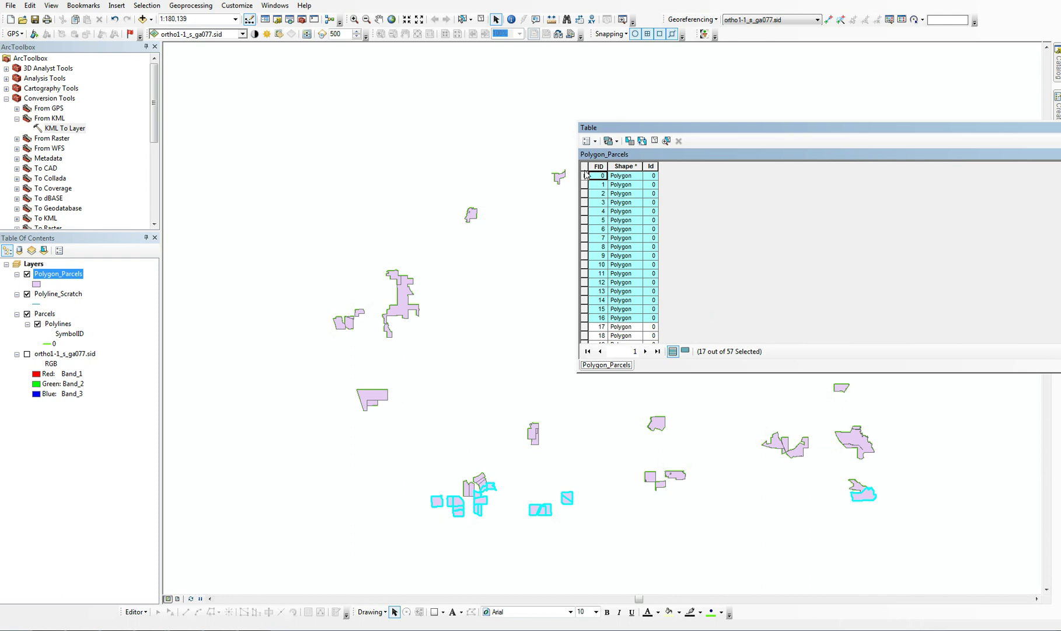
{"action": "left_click", "coordinate": [585, 176]}
{"action": "left_click", "coordinate": [585, 299]}
{"action": "left_click", "coordinate": [588, 273]}
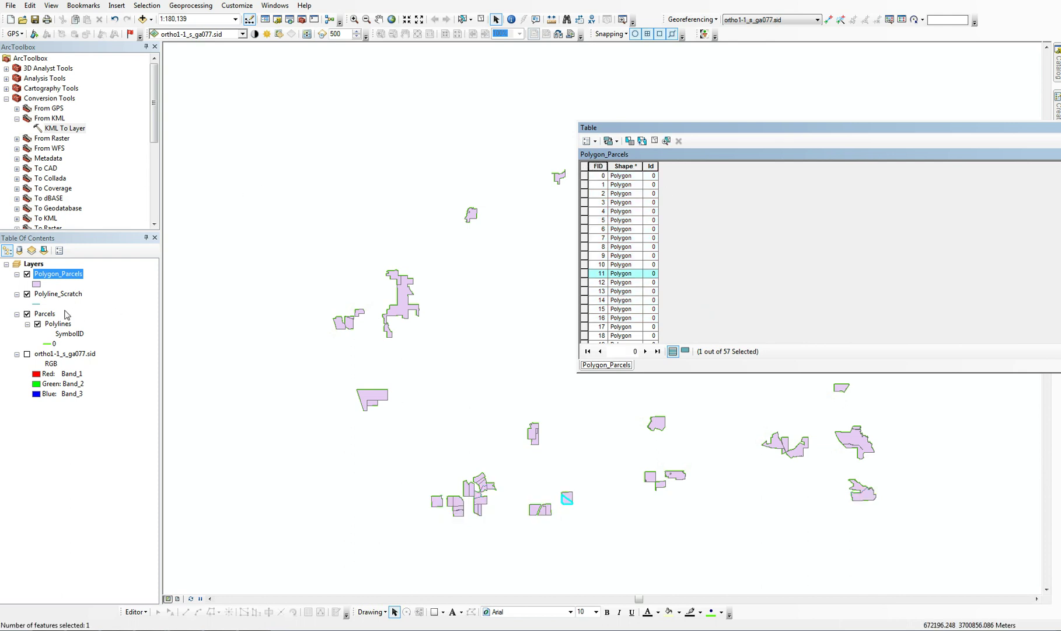
Open the Polylines attribute table and reposition it to show all columns
{"action": "right_click", "coordinate": [51, 327]}
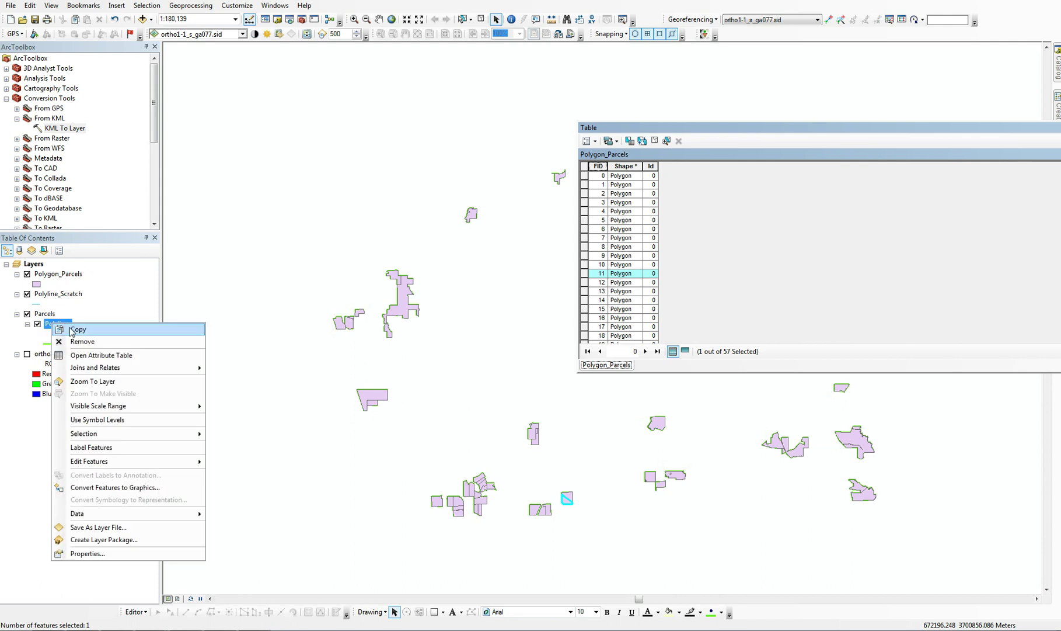
{"action": "left_click", "coordinate": [91, 354]}
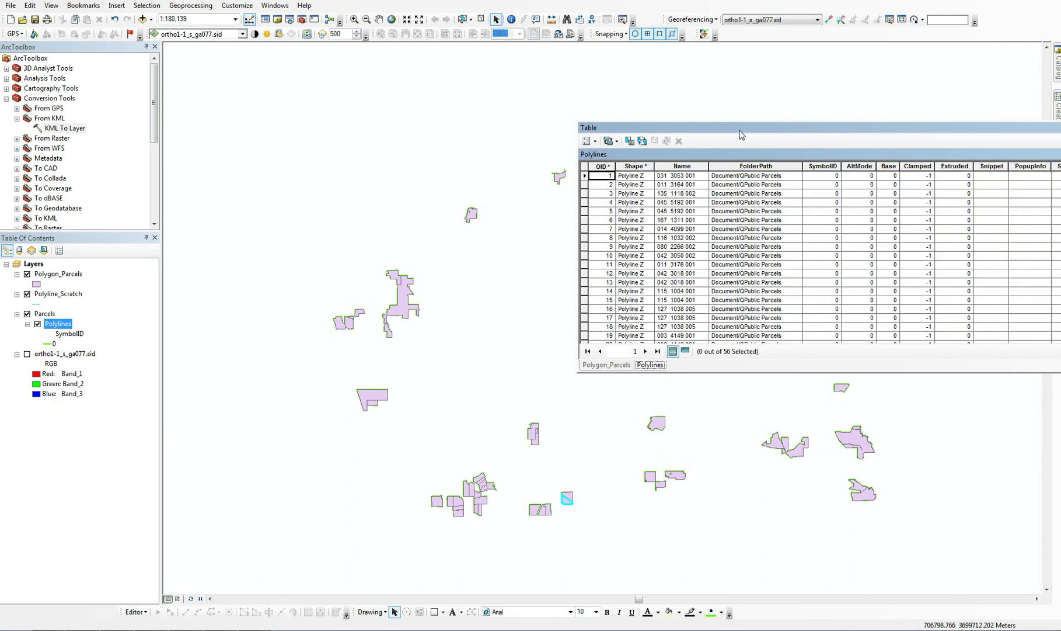
{"action": "left_click_drag", "start_coordinate": [741, 135], "coordinate": [516, 124]}
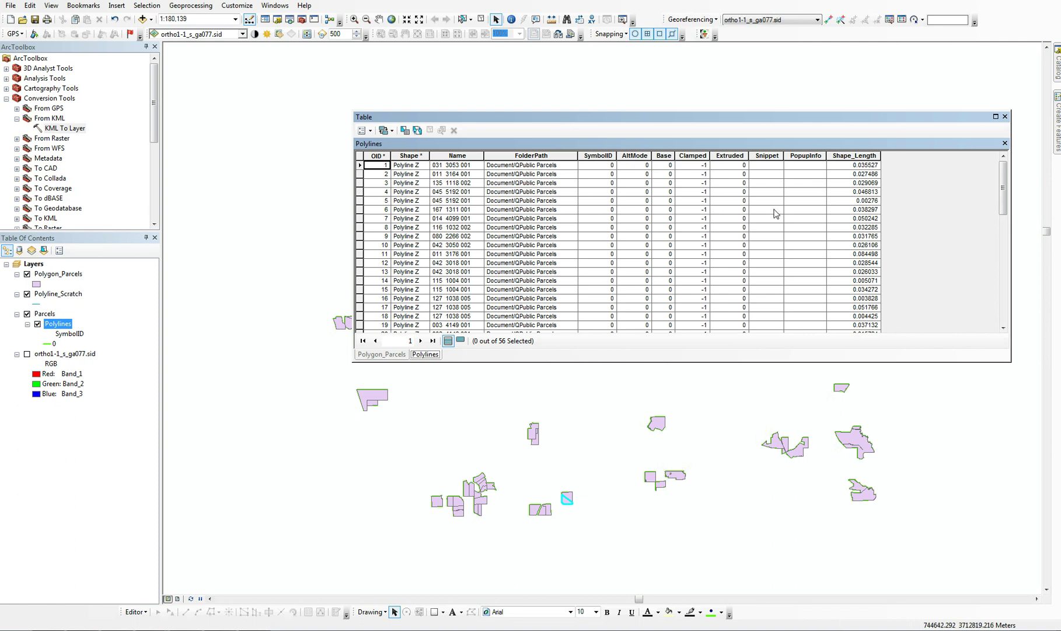
Close the attribute table and open Spatial Join from Analysis Tools > Overlay
{"action": "left_click", "coordinate": [1005, 118]}
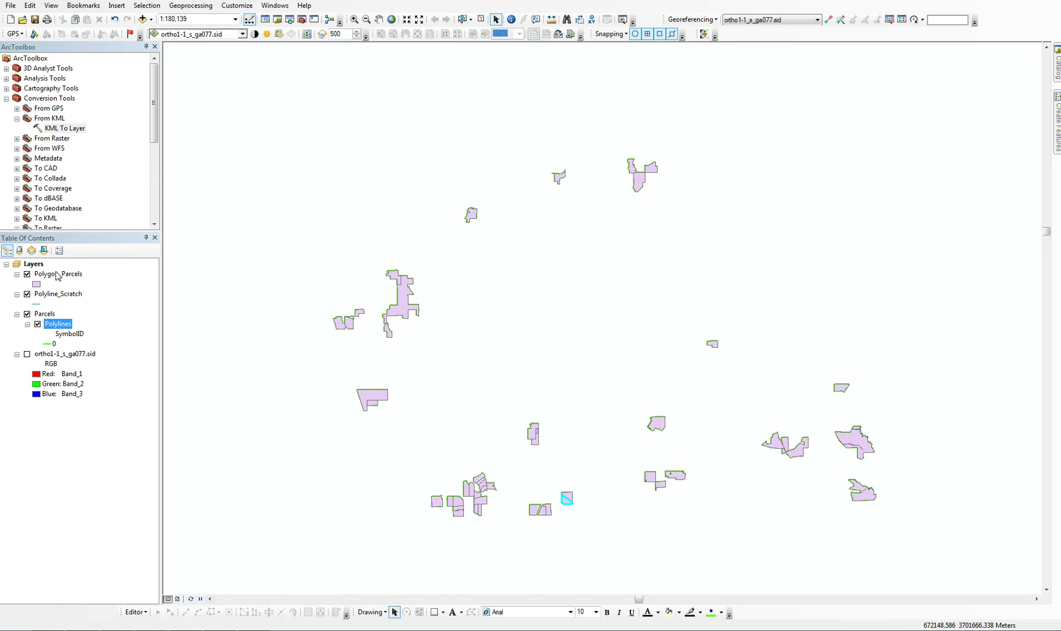
{"action": "left_click", "coordinate": [7, 100]}
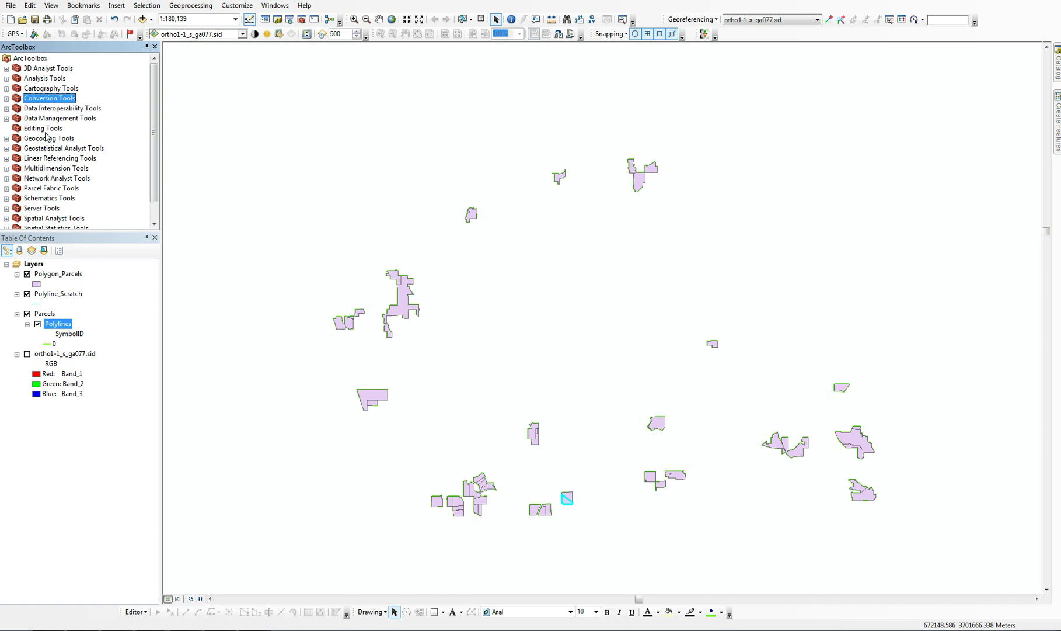
{"action": "double_click", "coordinate": [16, 81]}
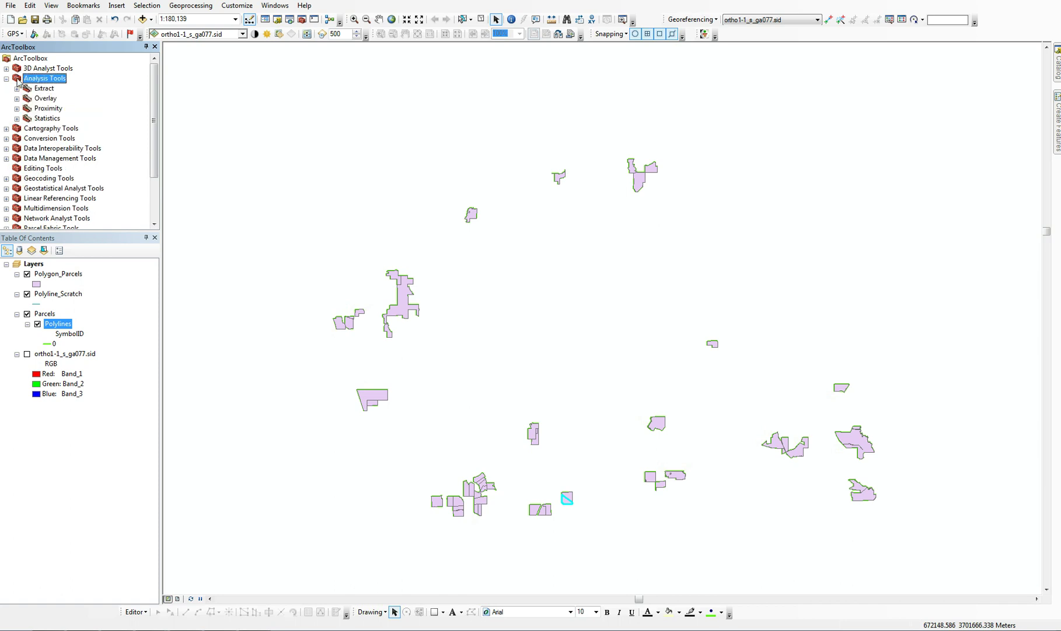
{"action": "left_click", "coordinate": [17, 109]}
{"action": "left_click", "coordinate": [17, 97]}
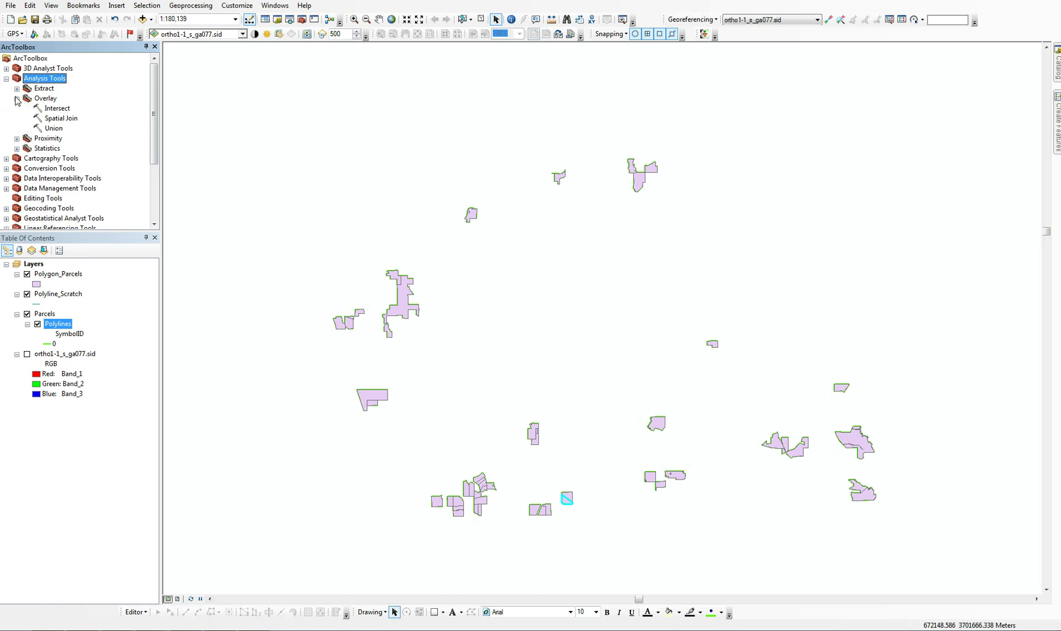
{"action": "double_click", "coordinate": [57, 117]}
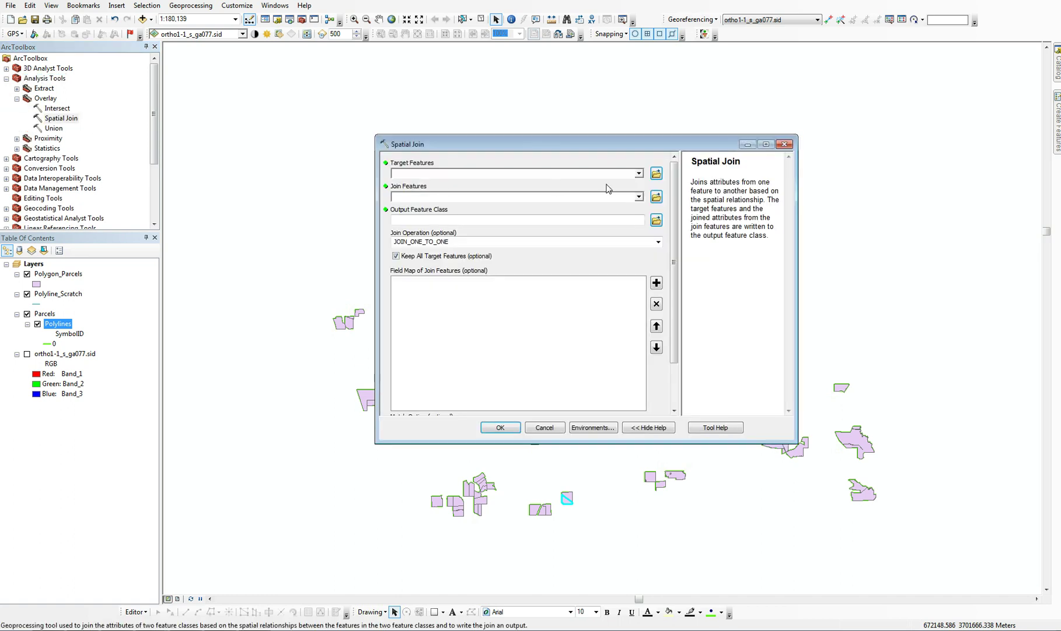
Set Polygon_Parcels as the Spatial Join target and Parcels\Polylines as the join features
{"action": "left_click", "coordinate": [639, 174]}
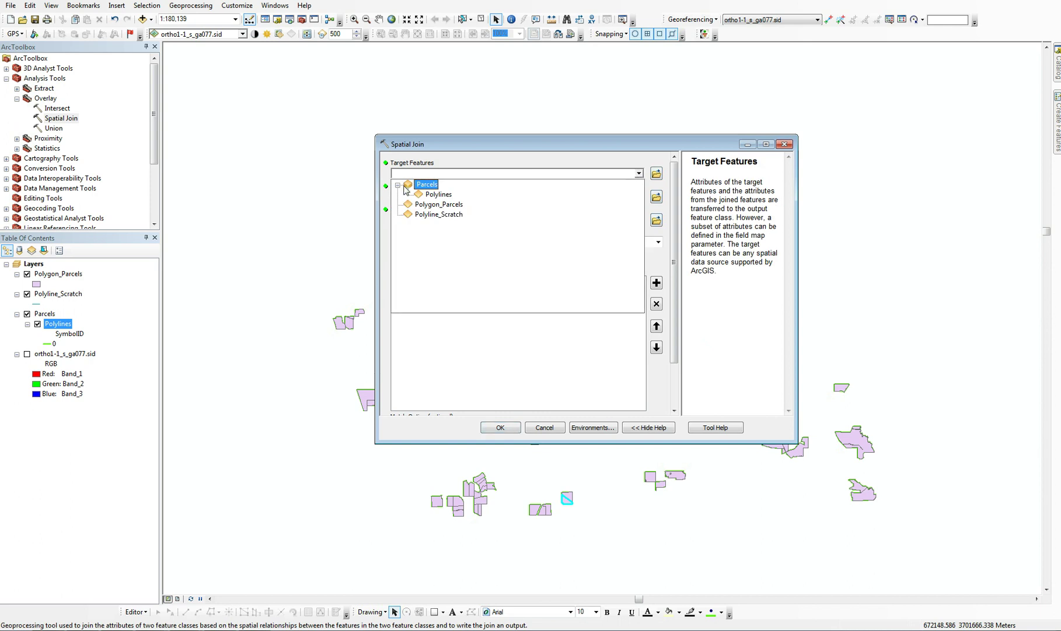
{"action": "left_click", "coordinate": [432, 205]}
{"action": "left_click", "coordinate": [640, 197]}
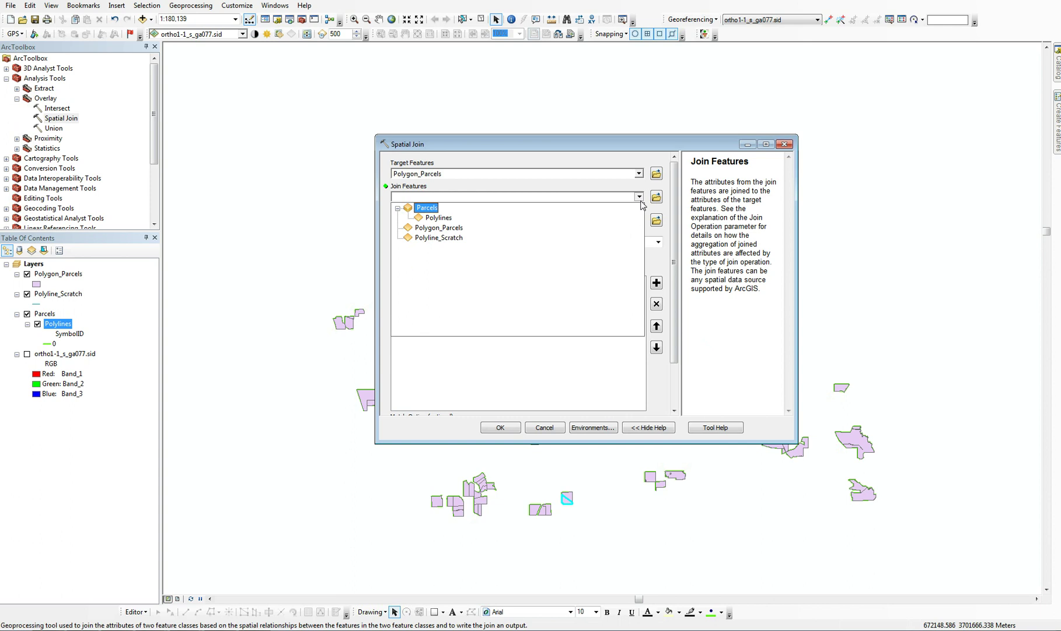
{"action": "left_click", "coordinate": [448, 218]}
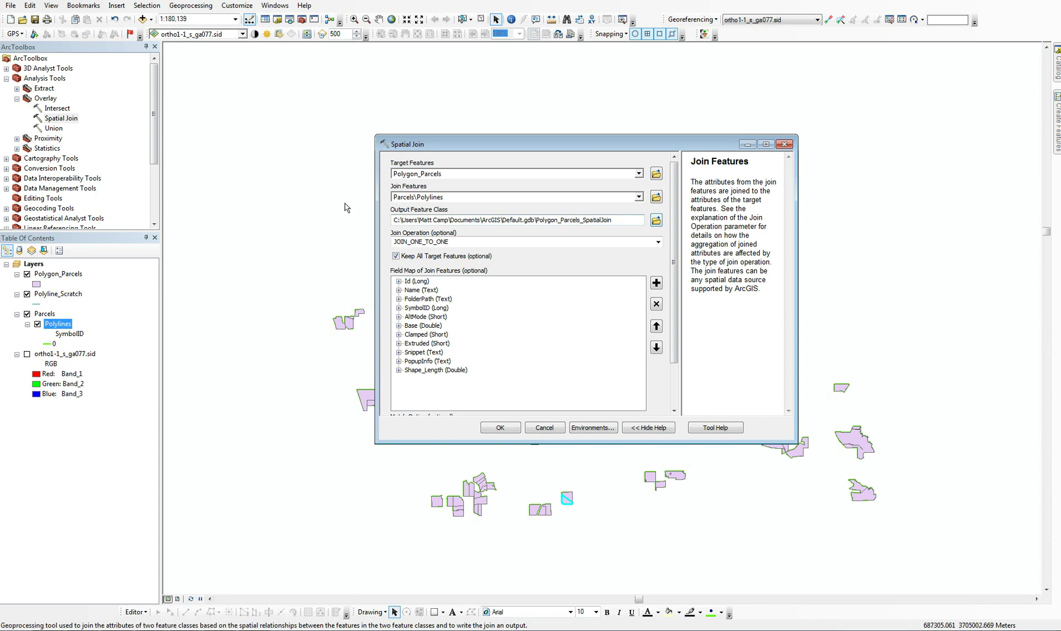
{"action": "left_click", "coordinate": [451, 217]}
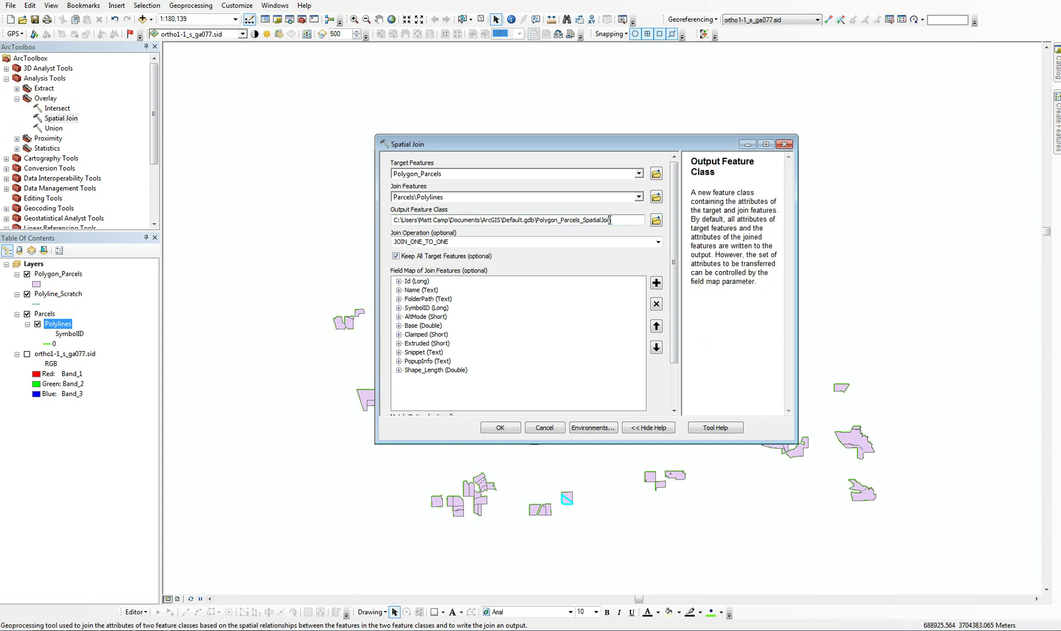
Browse to the Desktop Lesson folder and save the Spatial Join output as Parcels
{"action": "left_click", "coordinate": [657, 220]}
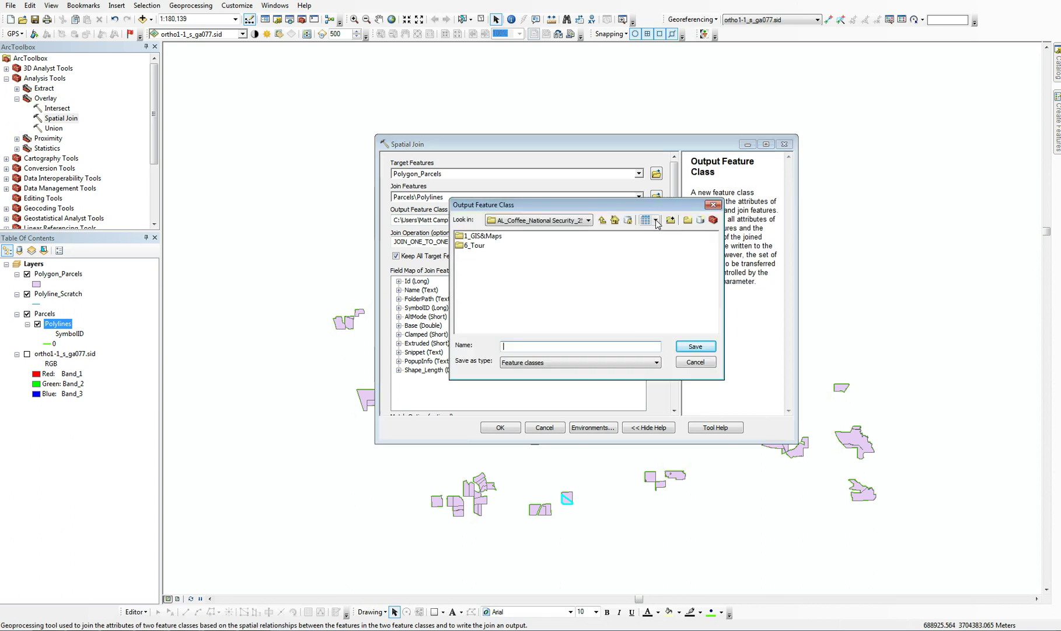
{"action": "left_click", "coordinate": [515, 220]}
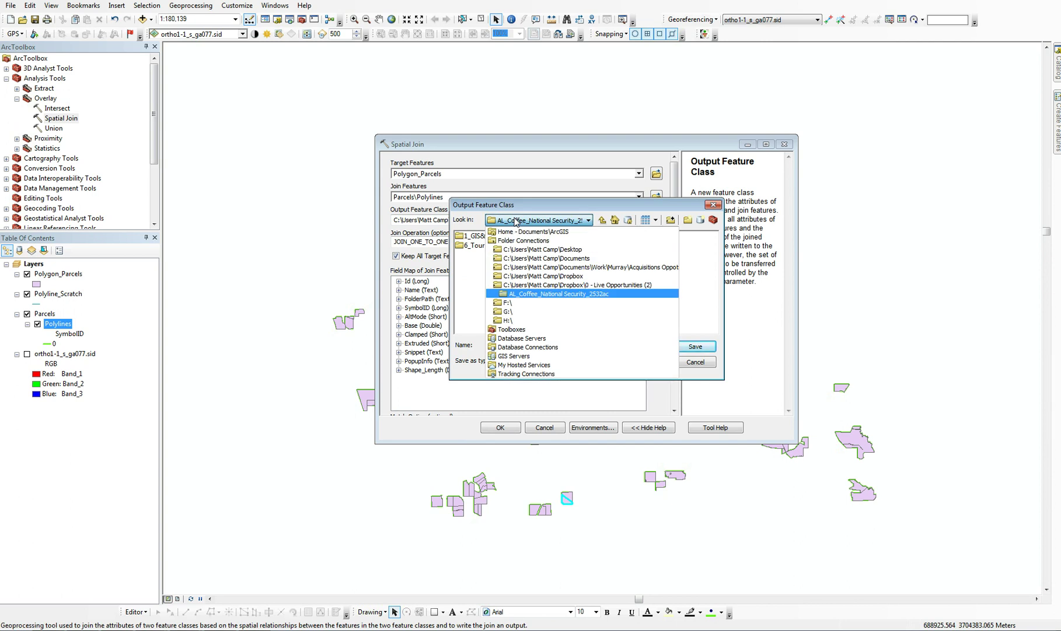
{"action": "left_click", "coordinate": [518, 249]}
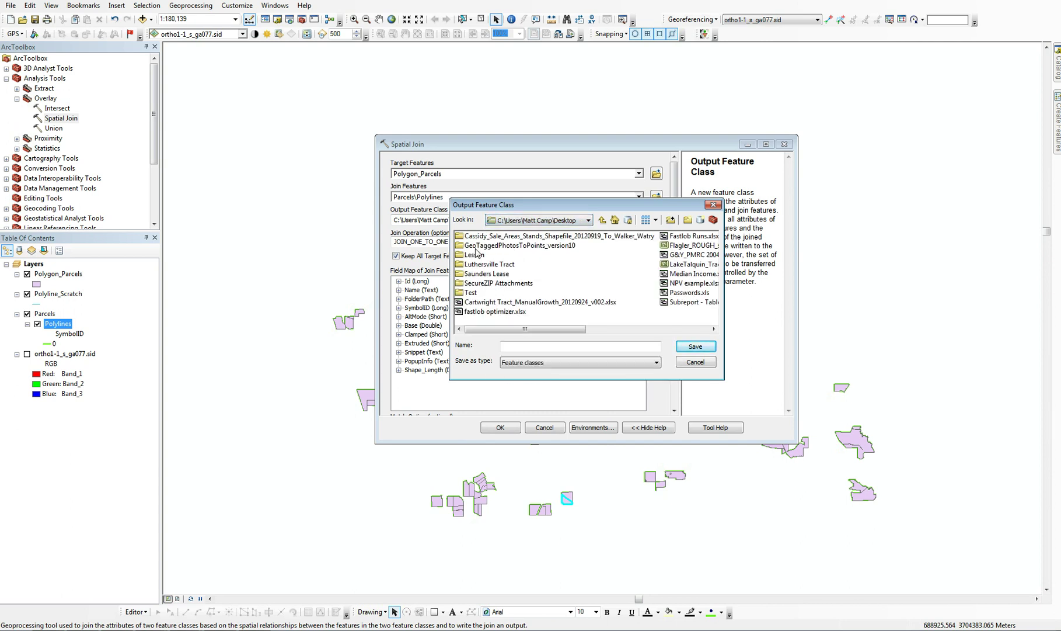
{"action": "double_click", "coordinate": [476, 255]}
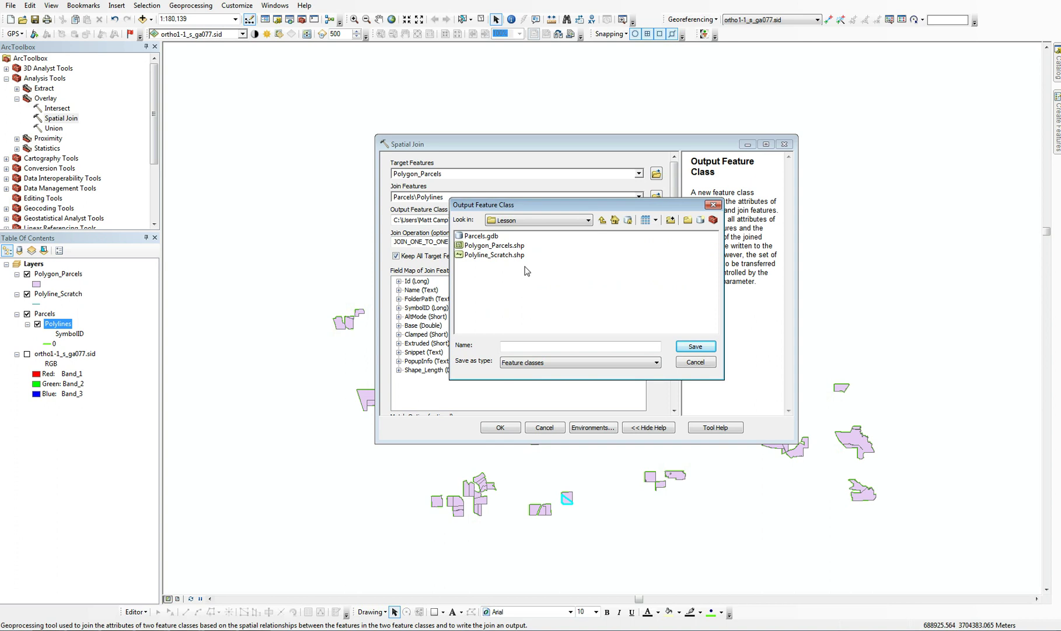
{"action": "left_click", "coordinate": [603, 219]}
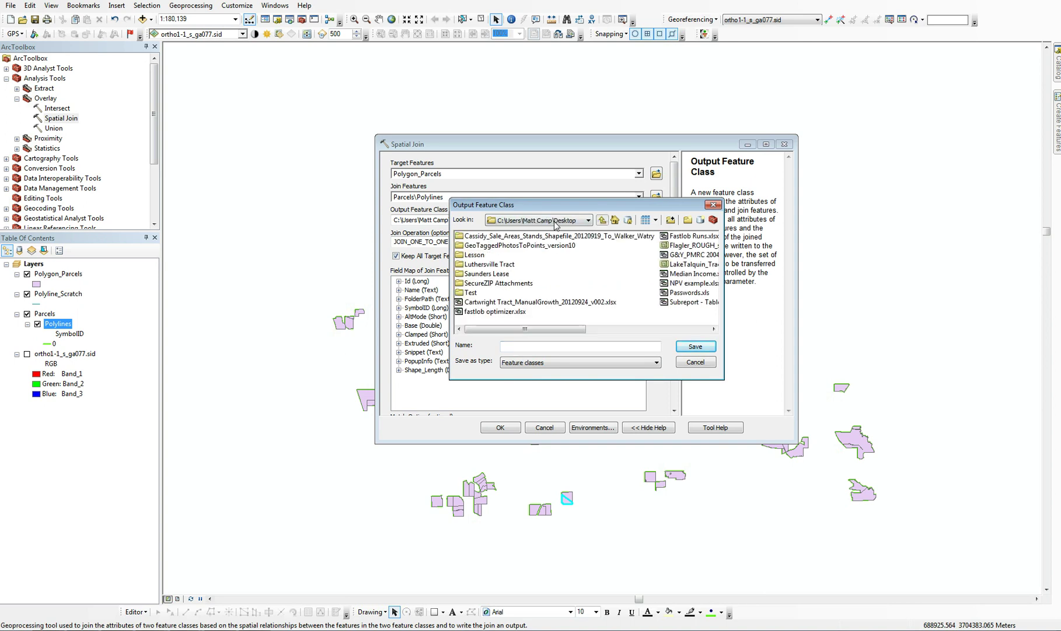
{"action": "left_click", "coordinate": [474, 255]}
{"action": "left_click", "coordinate": [696, 348]}
{"action": "double_click", "coordinate": [478, 257]}
{"action": "type", "text": "Parcels"}
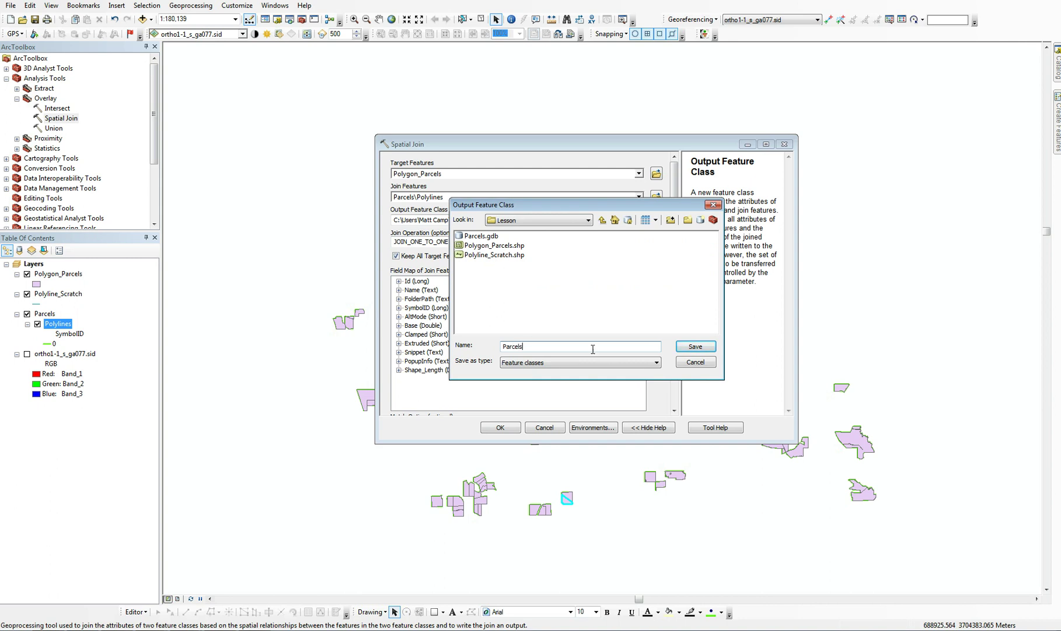
{"action": "left_click", "coordinate": [696, 348]}
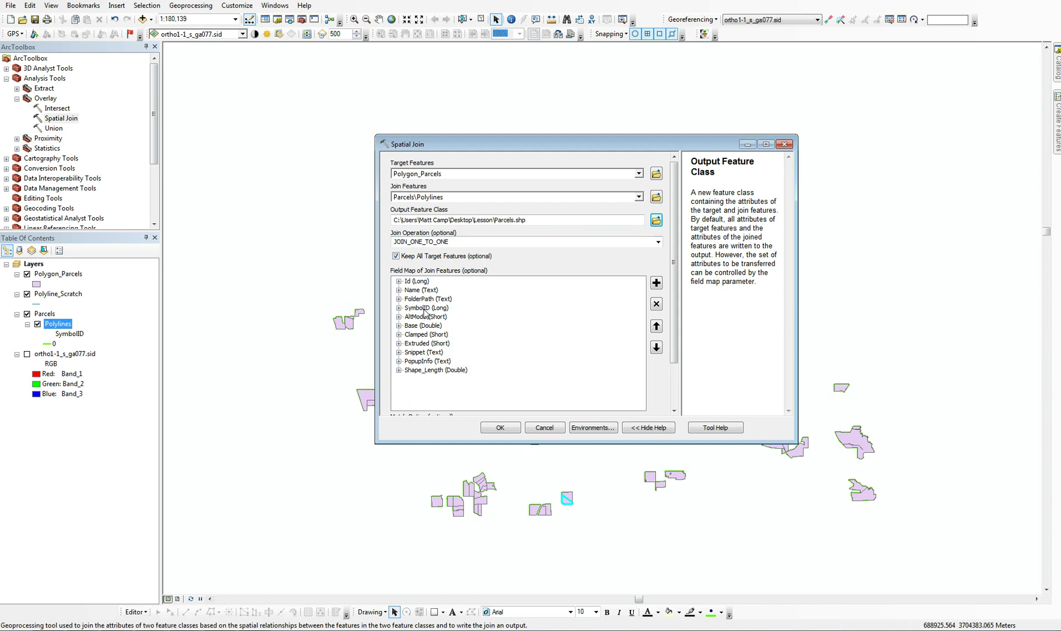
Drop Extruded, Snippet, PopupInfo, Shape_Length and Clamped from the field map, then run the join
{"action": "left_click", "coordinate": [423, 343]}
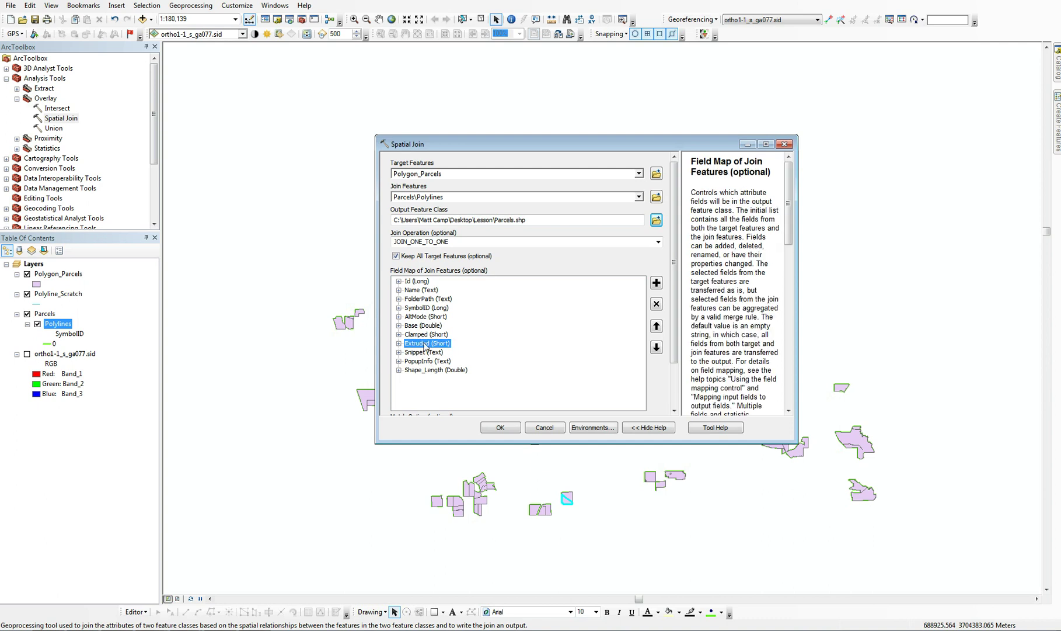
{"action": "left_click", "coordinate": [662, 308]}
{"action": "left_click", "coordinate": [660, 307]}
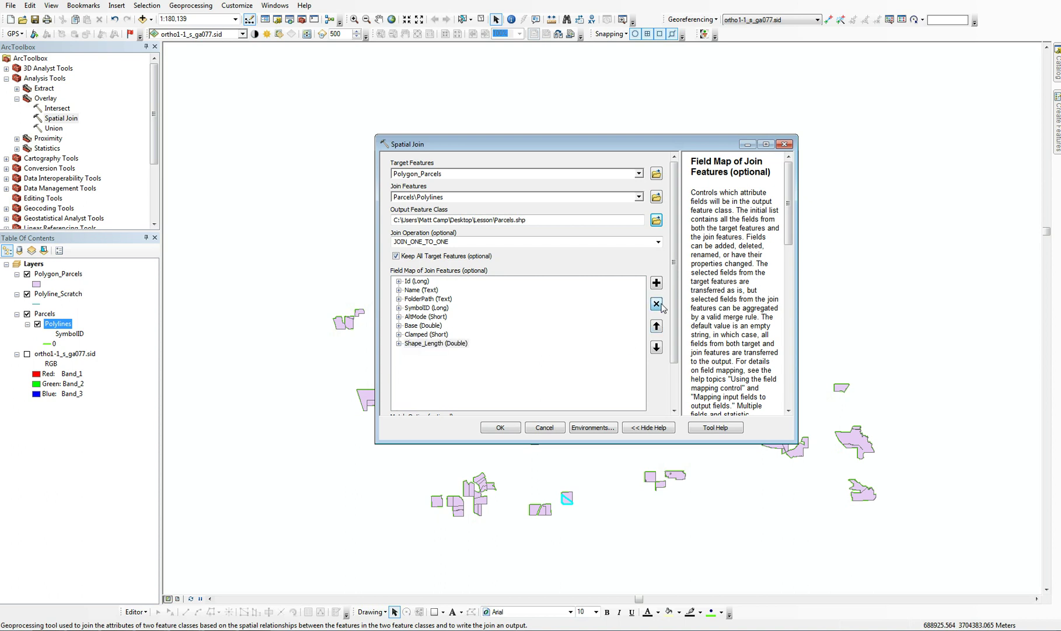
{"action": "left_click", "coordinate": [660, 308]}
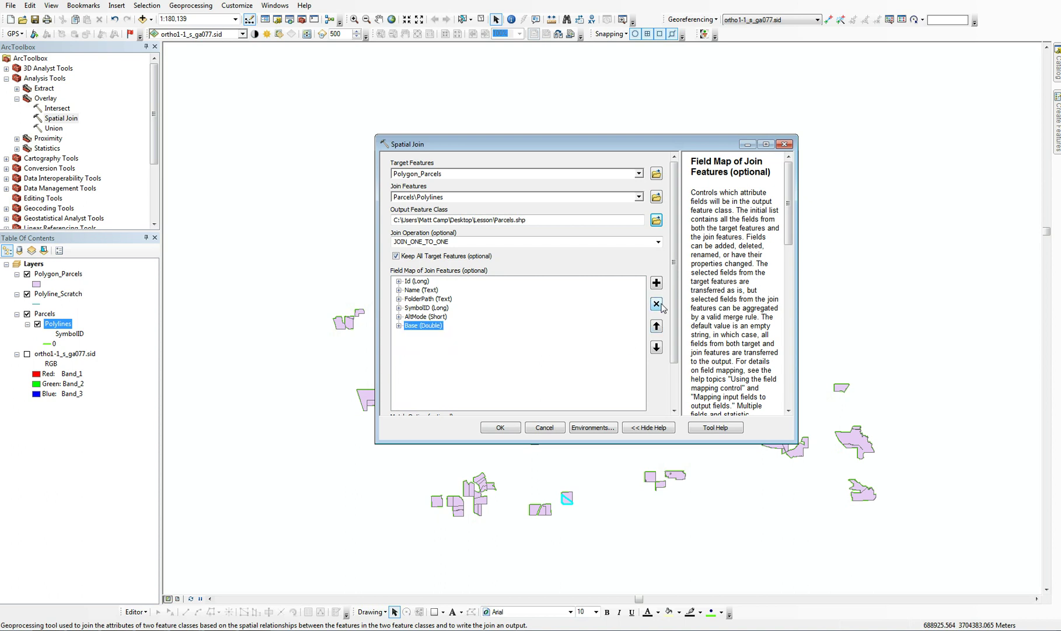
{"action": "left_click", "coordinate": [508, 432]}
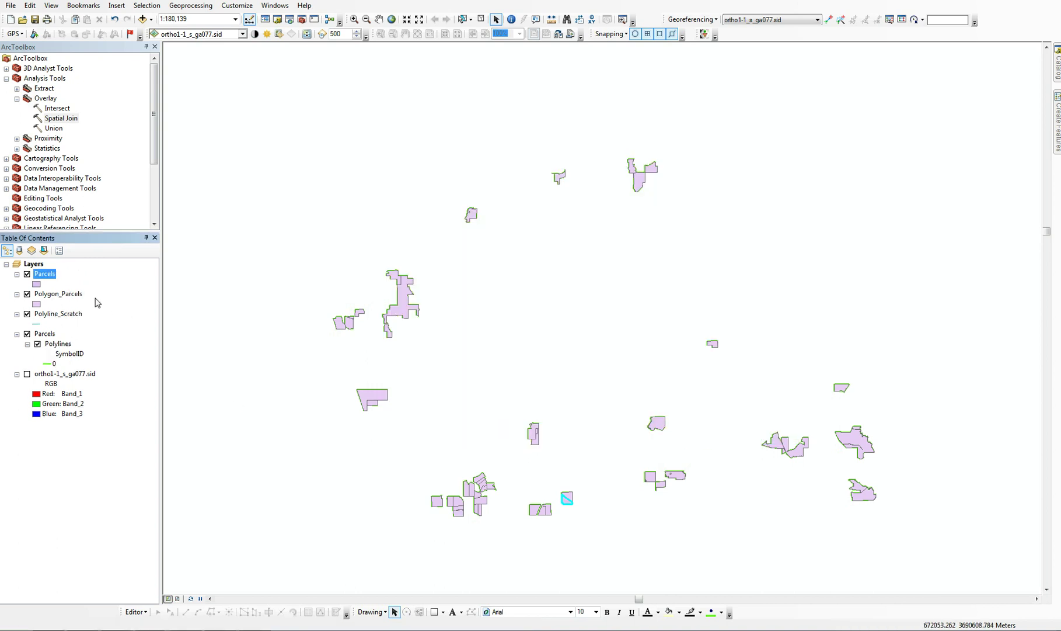
Inspect the one-record Parcels attribute table, clear the parcel selection, and begin removing the layer
{"action": "right_click", "coordinate": [52, 275]}
{"action": "left_click", "coordinate": [59, 309]}
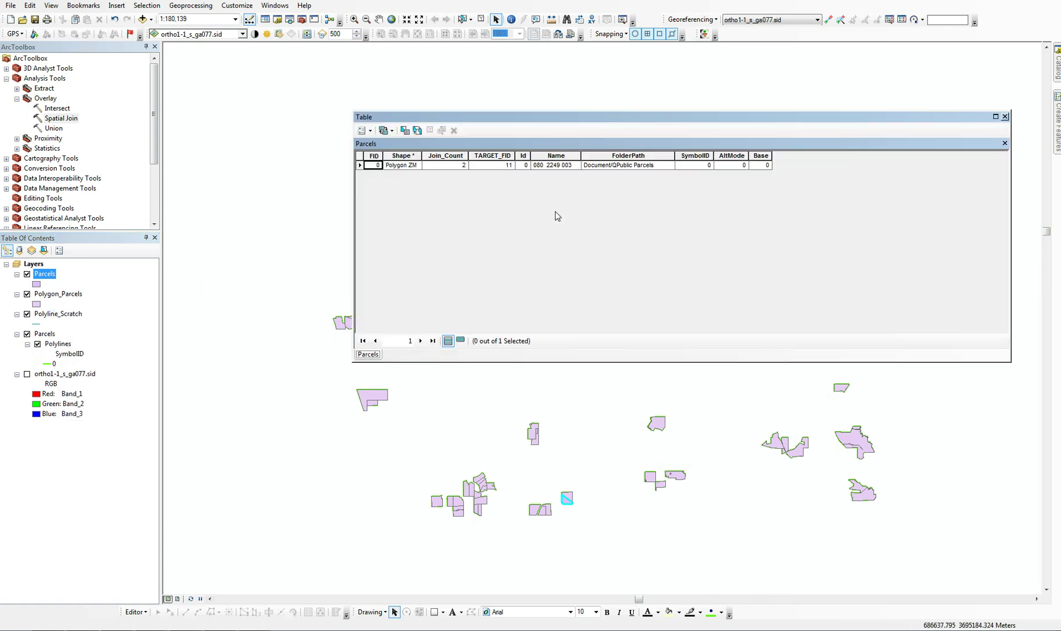
{"action": "left_click", "coordinate": [1006, 117]}
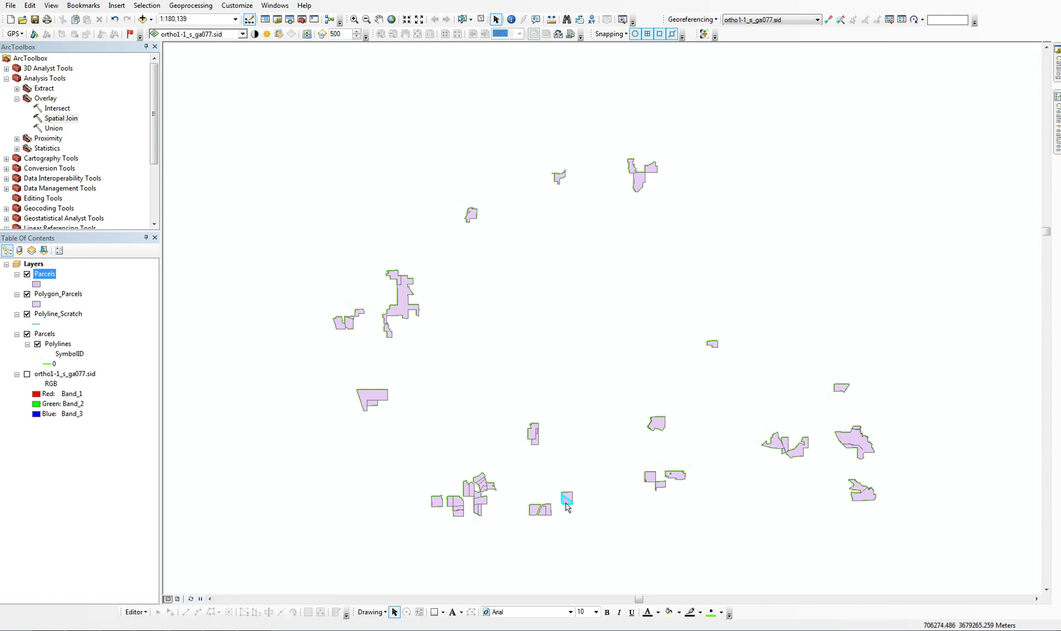
{"action": "left_click", "coordinate": [481, 19]}
{"action": "right_click", "coordinate": [51, 275]}
Remove the Parcels layer, delete Parcels.shp from the Lesson folder, and reopen Spatial Join
{"action": "left_click", "coordinate": [74, 293]}
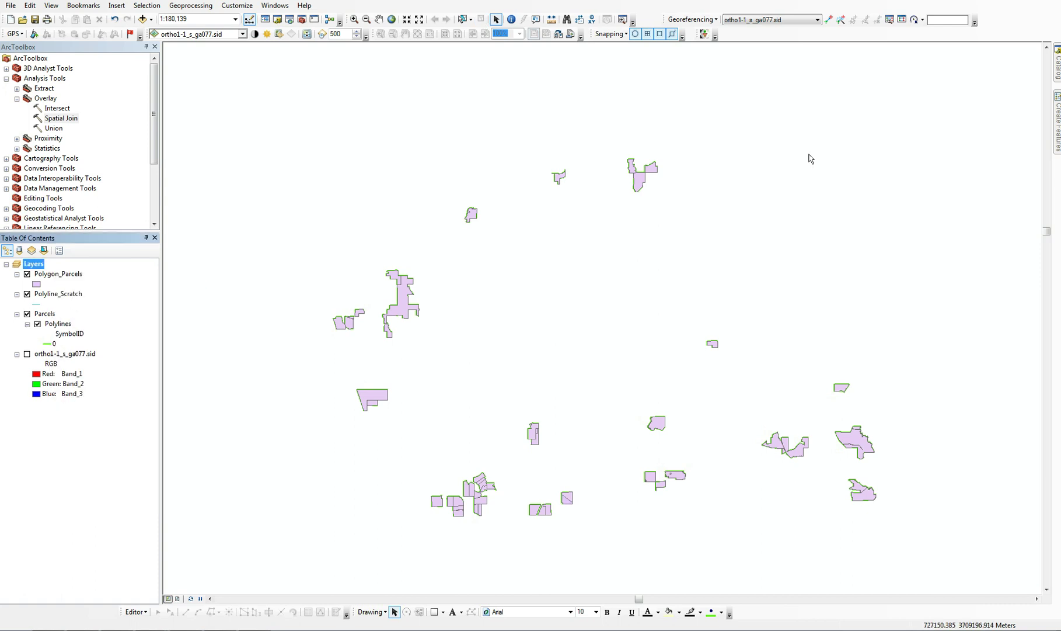
{"action": "left_click", "coordinate": [1057, 63]}
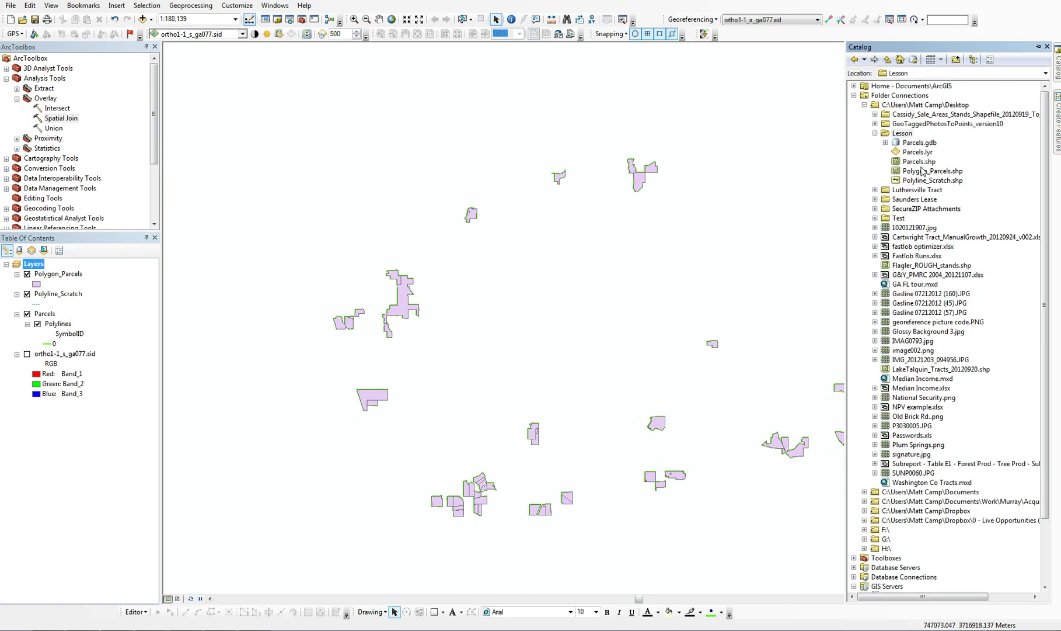
{"action": "left_click", "coordinate": [920, 162]}
{"action": "right_click", "coordinate": [919, 160]}
{"action": "left_click", "coordinate": [941, 180]}
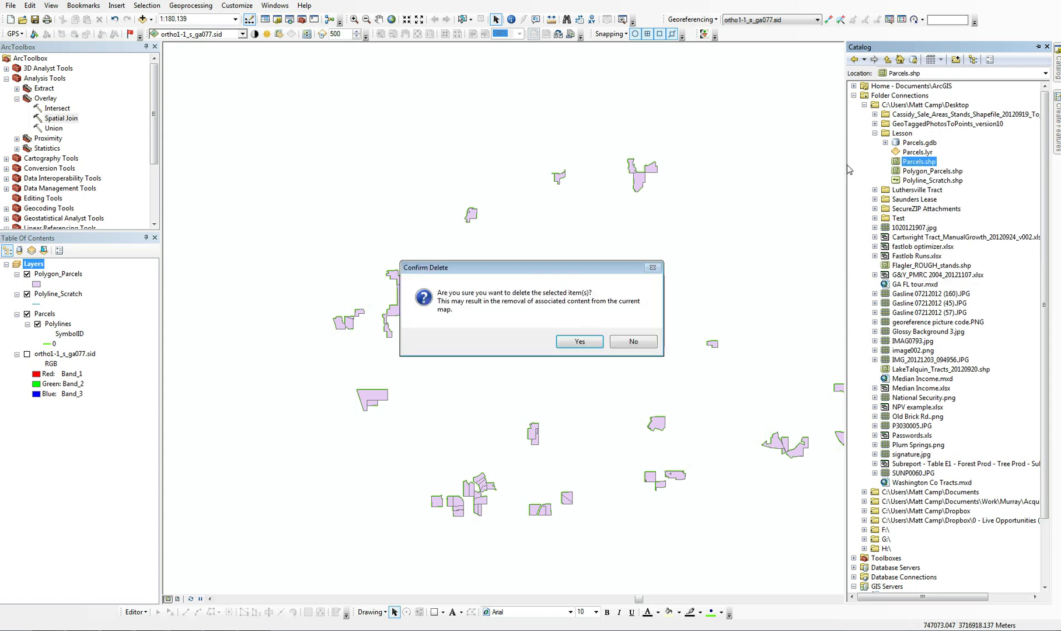
{"action": "left_click", "coordinate": [583, 341]}
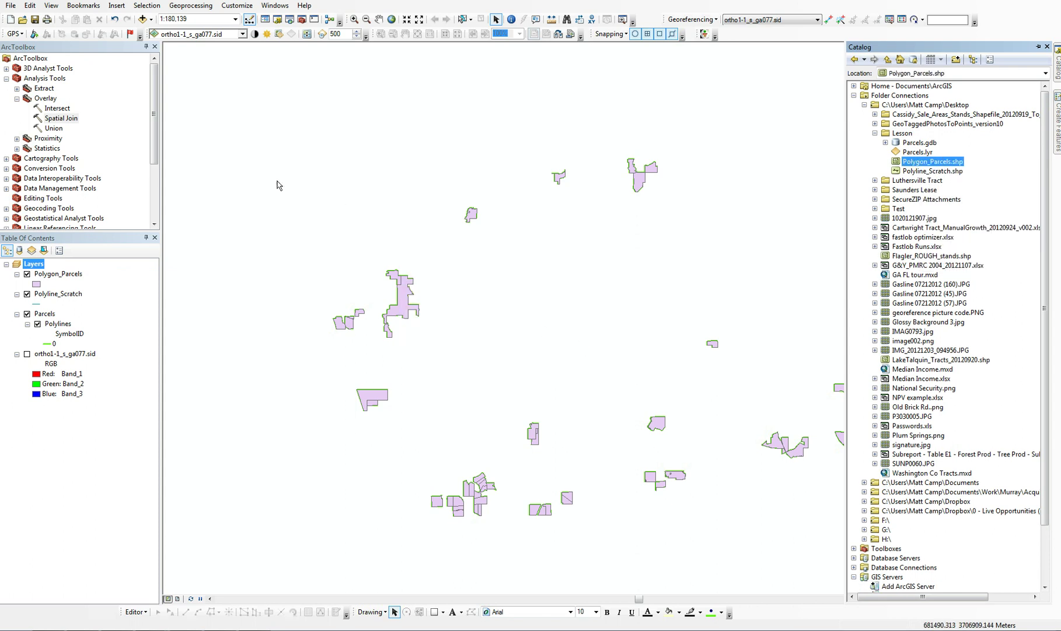
{"action": "double_click", "coordinate": [61, 118]}
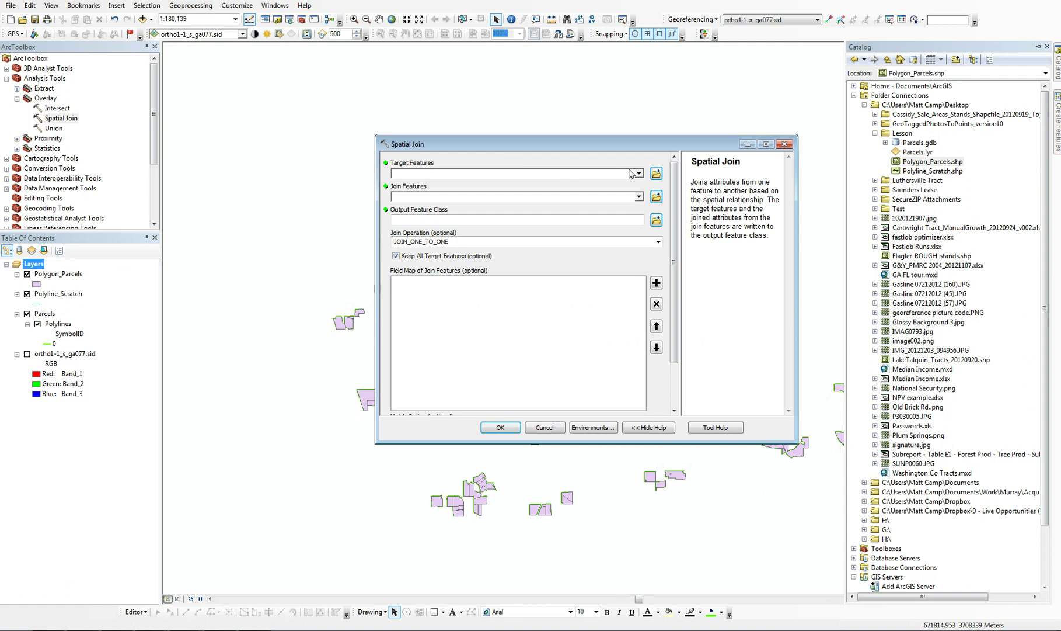
Set Polygon_Parcels as target and Parcels\Polylines as join features, then browse for the output location
{"action": "left_click", "coordinate": [638, 173]}
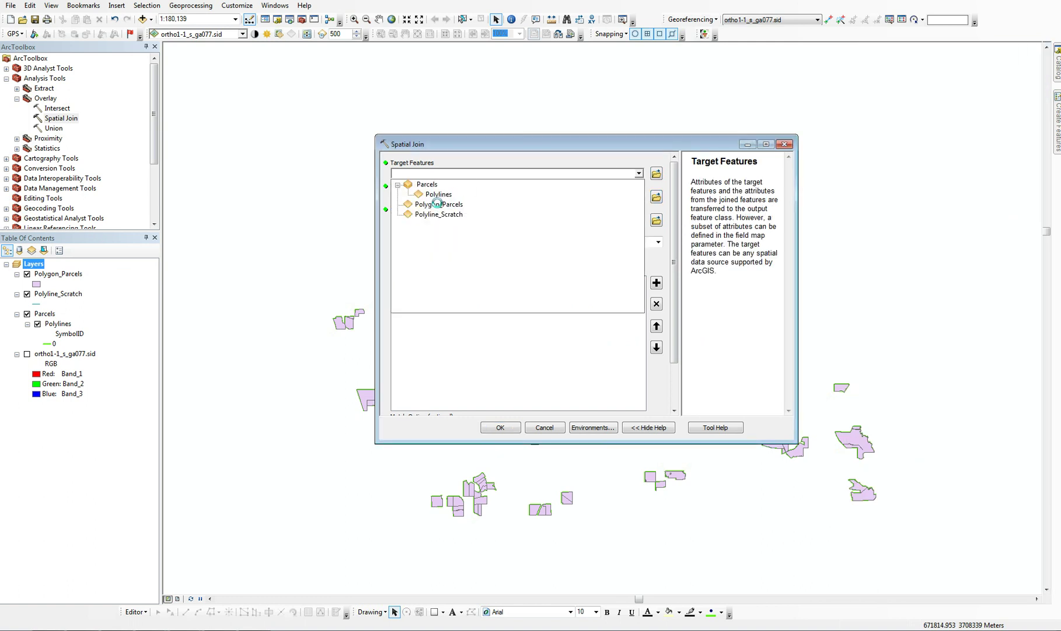
{"action": "left_click", "coordinate": [438, 205]}
{"action": "left_click", "coordinate": [639, 197]}
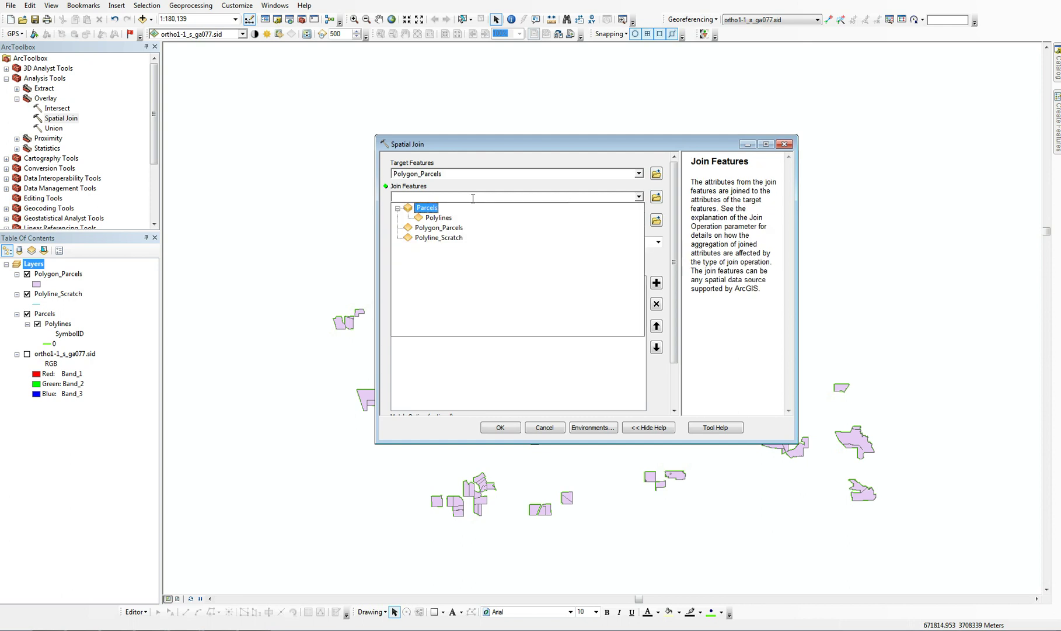
{"action": "left_click", "coordinate": [452, 219]}
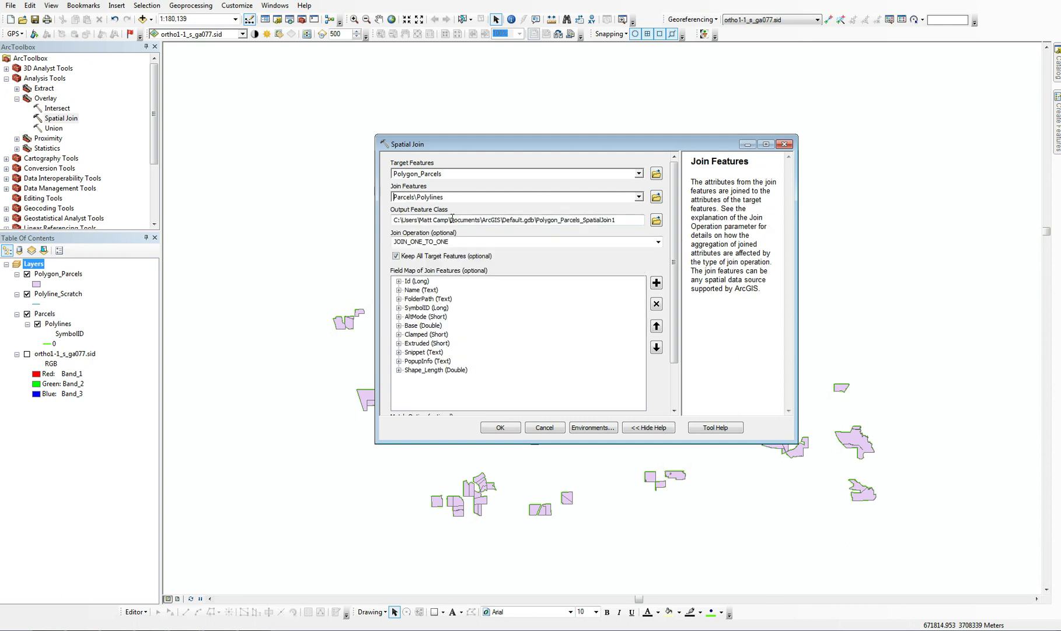
{"action": "left_click", "coordinate": [655, 221]}
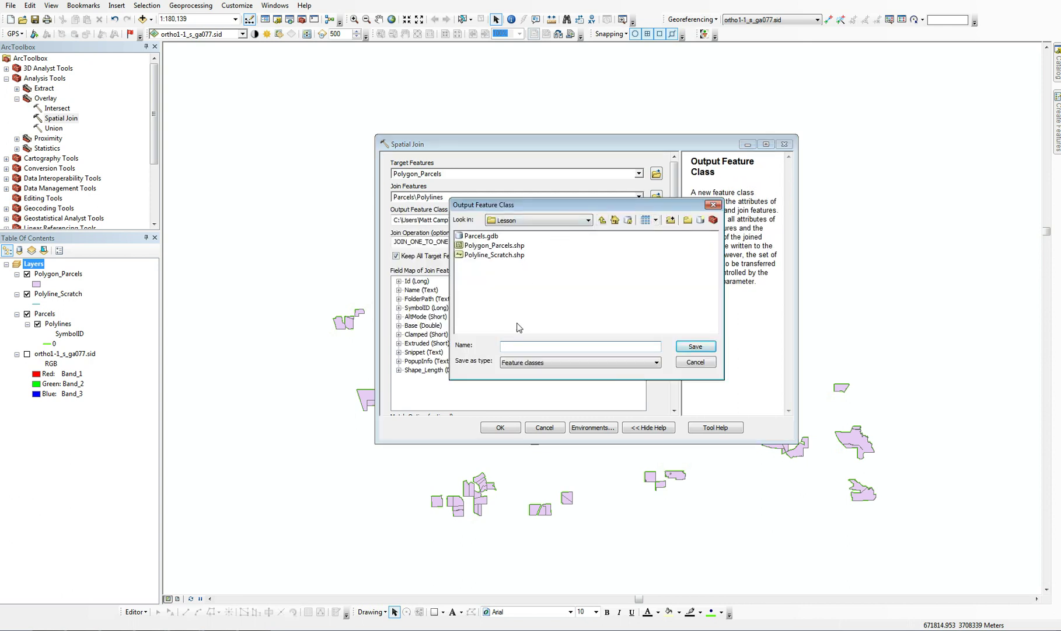
{"action": "type", "text": "Parcels"}
Save the output as Parcels.shp, drop Base through Shape_Length fields, and run the join
{"action": "left_click", "coordinate": [702, 349]}
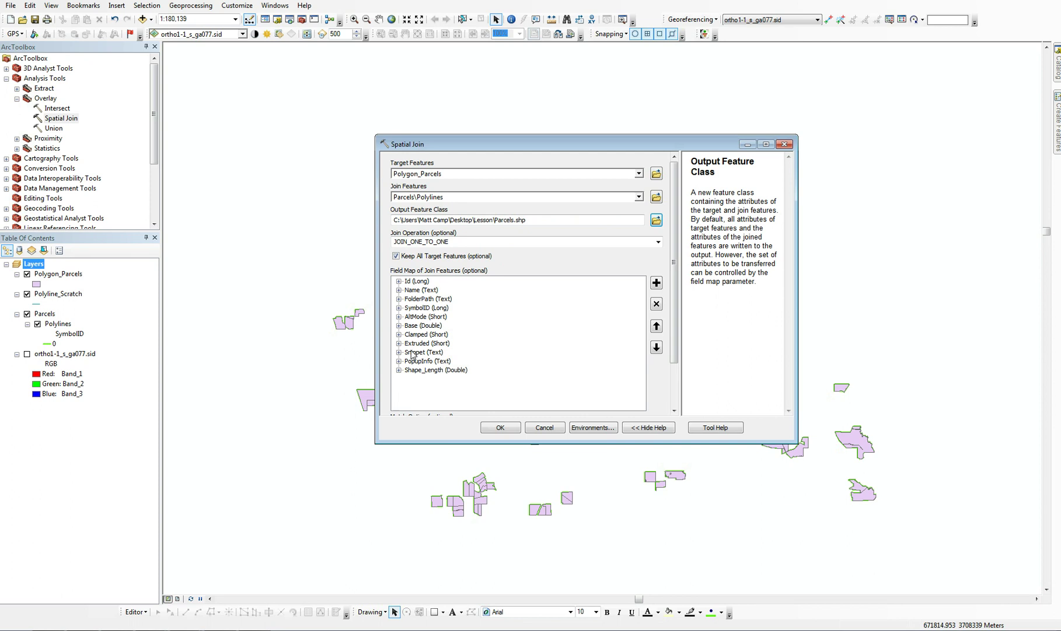
{"action": "left_click", "coordinate": [414, 325]}
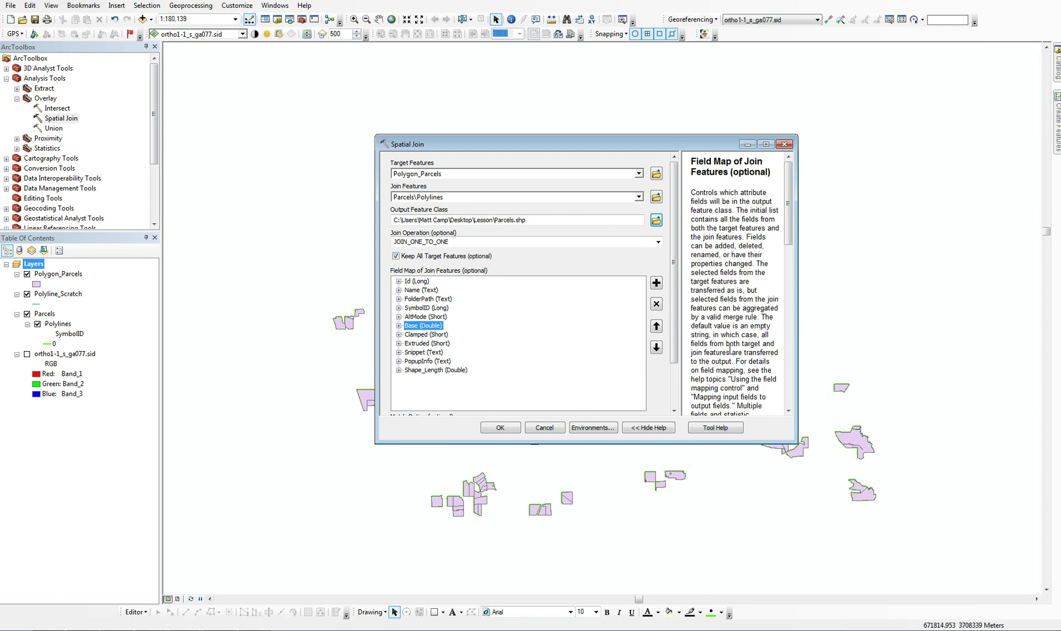
{"action": "left_click", "coordinate": [657, 306]}
{"action": "left_click", "coordinate": [657, 305]}
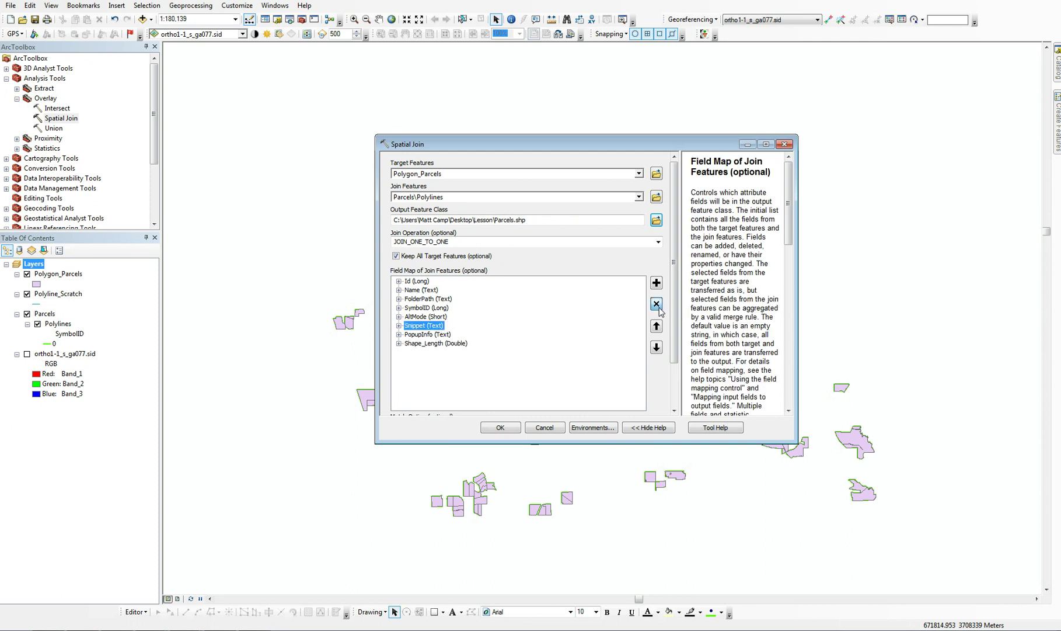
{"action": "left_click", "coordinate": [657, 306]}
{"action": "left_click", "coordinate": [657, 305]}
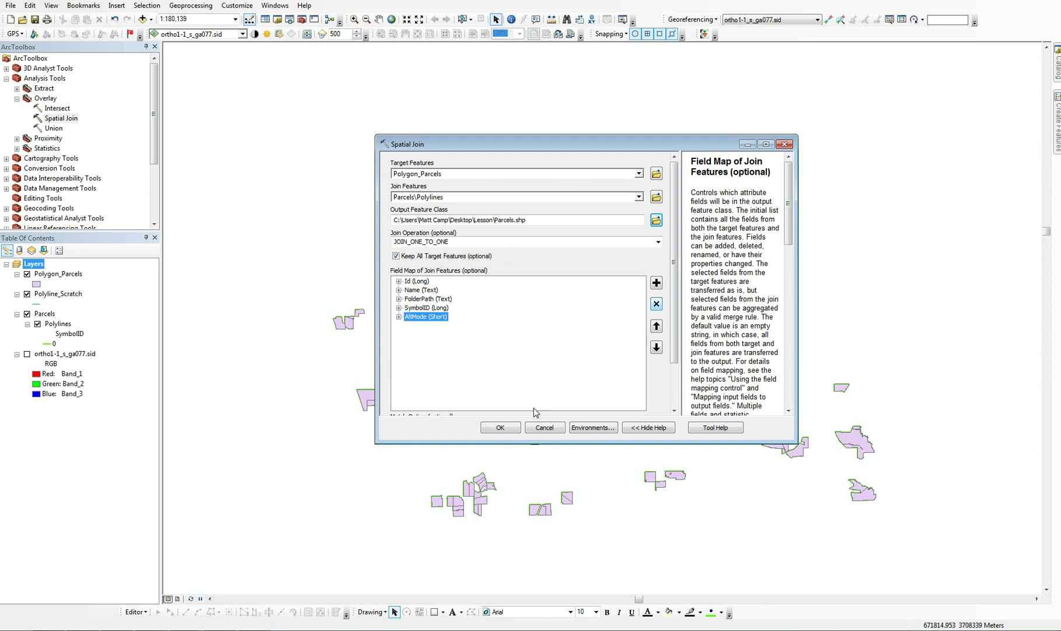
{"action": "left_click", "coordinate": [512, 428]}
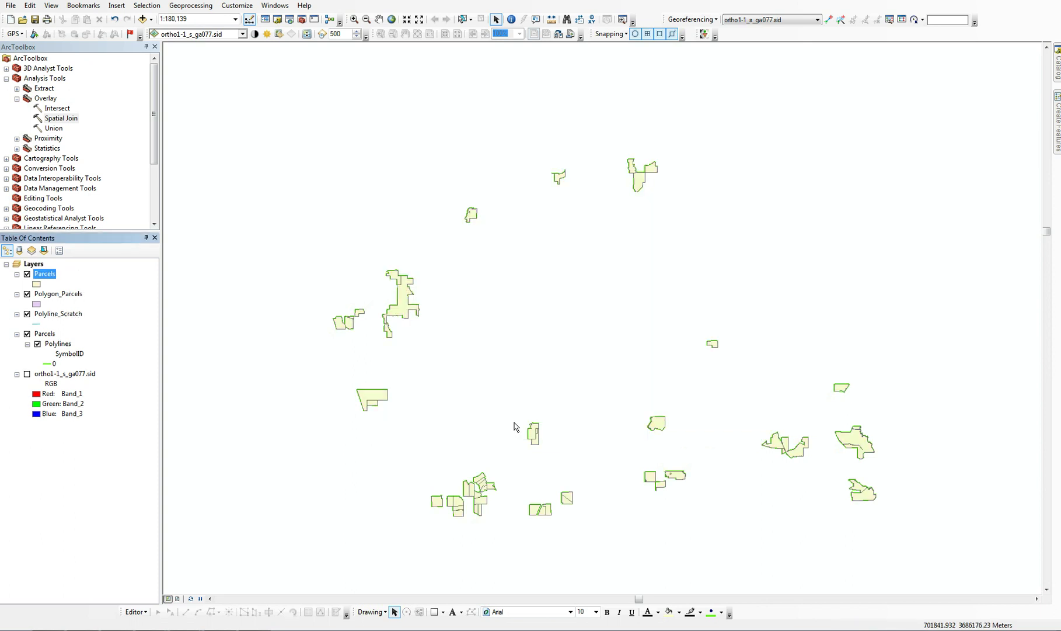
Review the 57 joined Parcels records and select the parcel with FID 6
{"action": "right_click", "coordinate": [48, 274]}
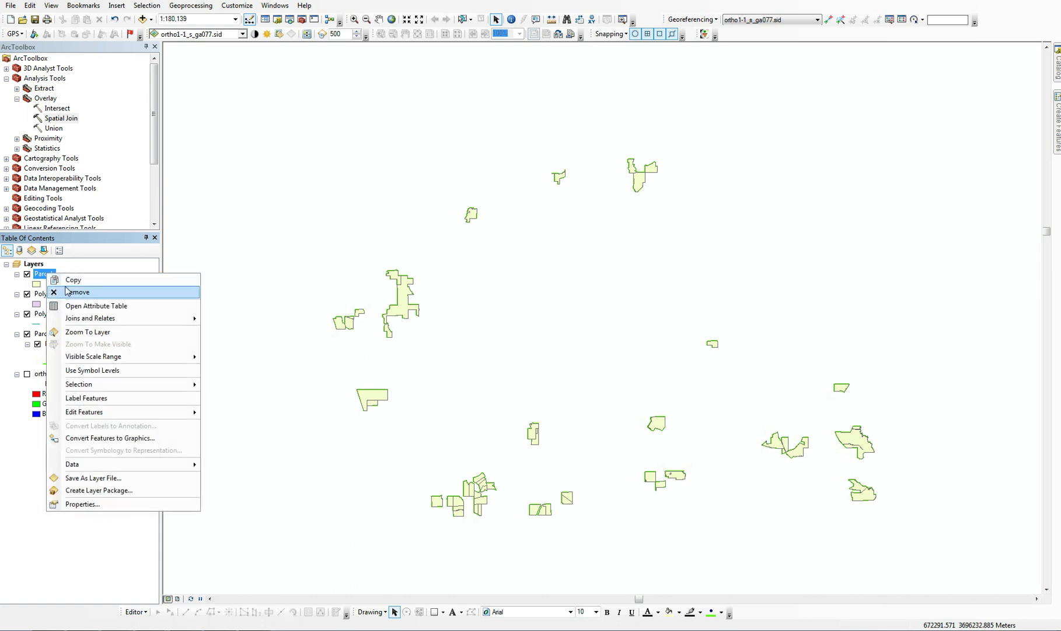
{"action": "left_click", "coordinate": [68, 304]}
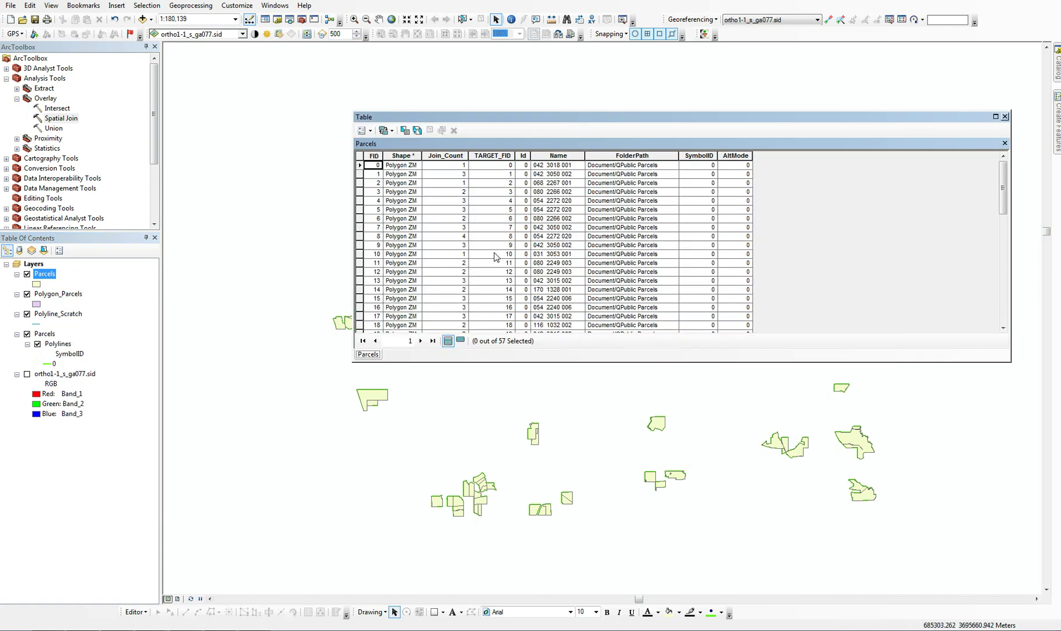
{"action": "scroll", "coordinate": [473, 199], "scroll_direction": "down", "scroll_amount": 10}
{"action": "scroll", "coordinate": [473, 199], "scroll_direction": "up", "scroll_amount": 10}
{"action": "left_click", "coordinate": [360, 219]}
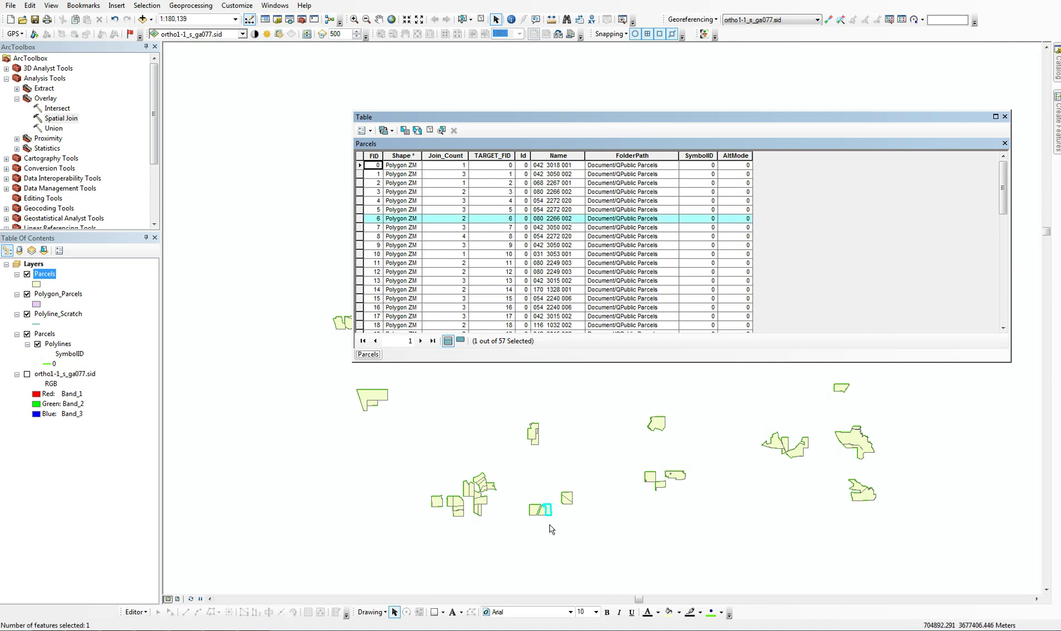
{"action": "left_click", "coordinate": [1005, 117]}
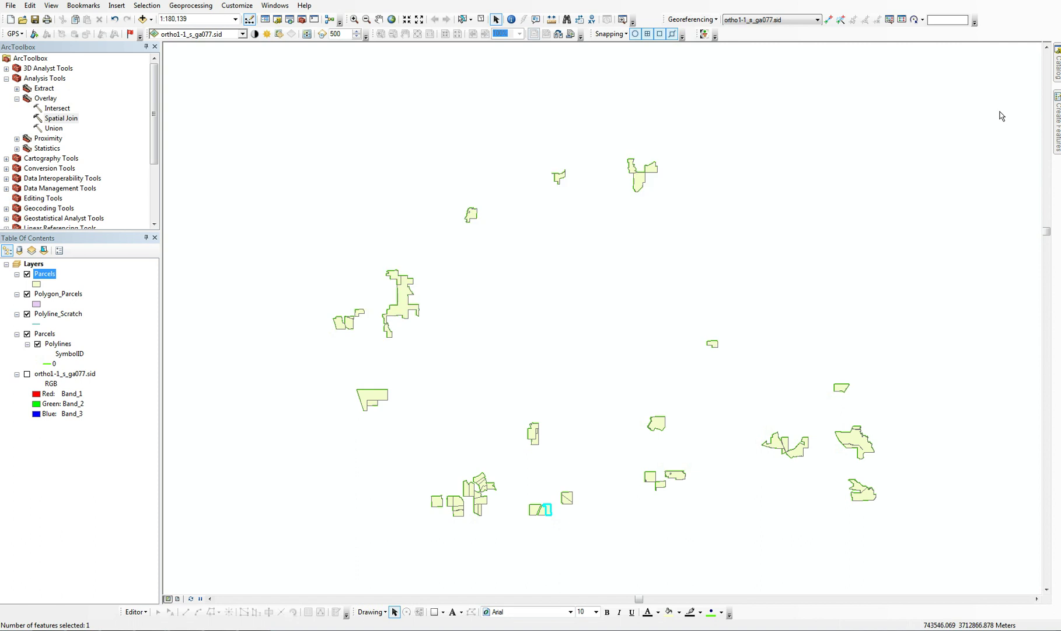